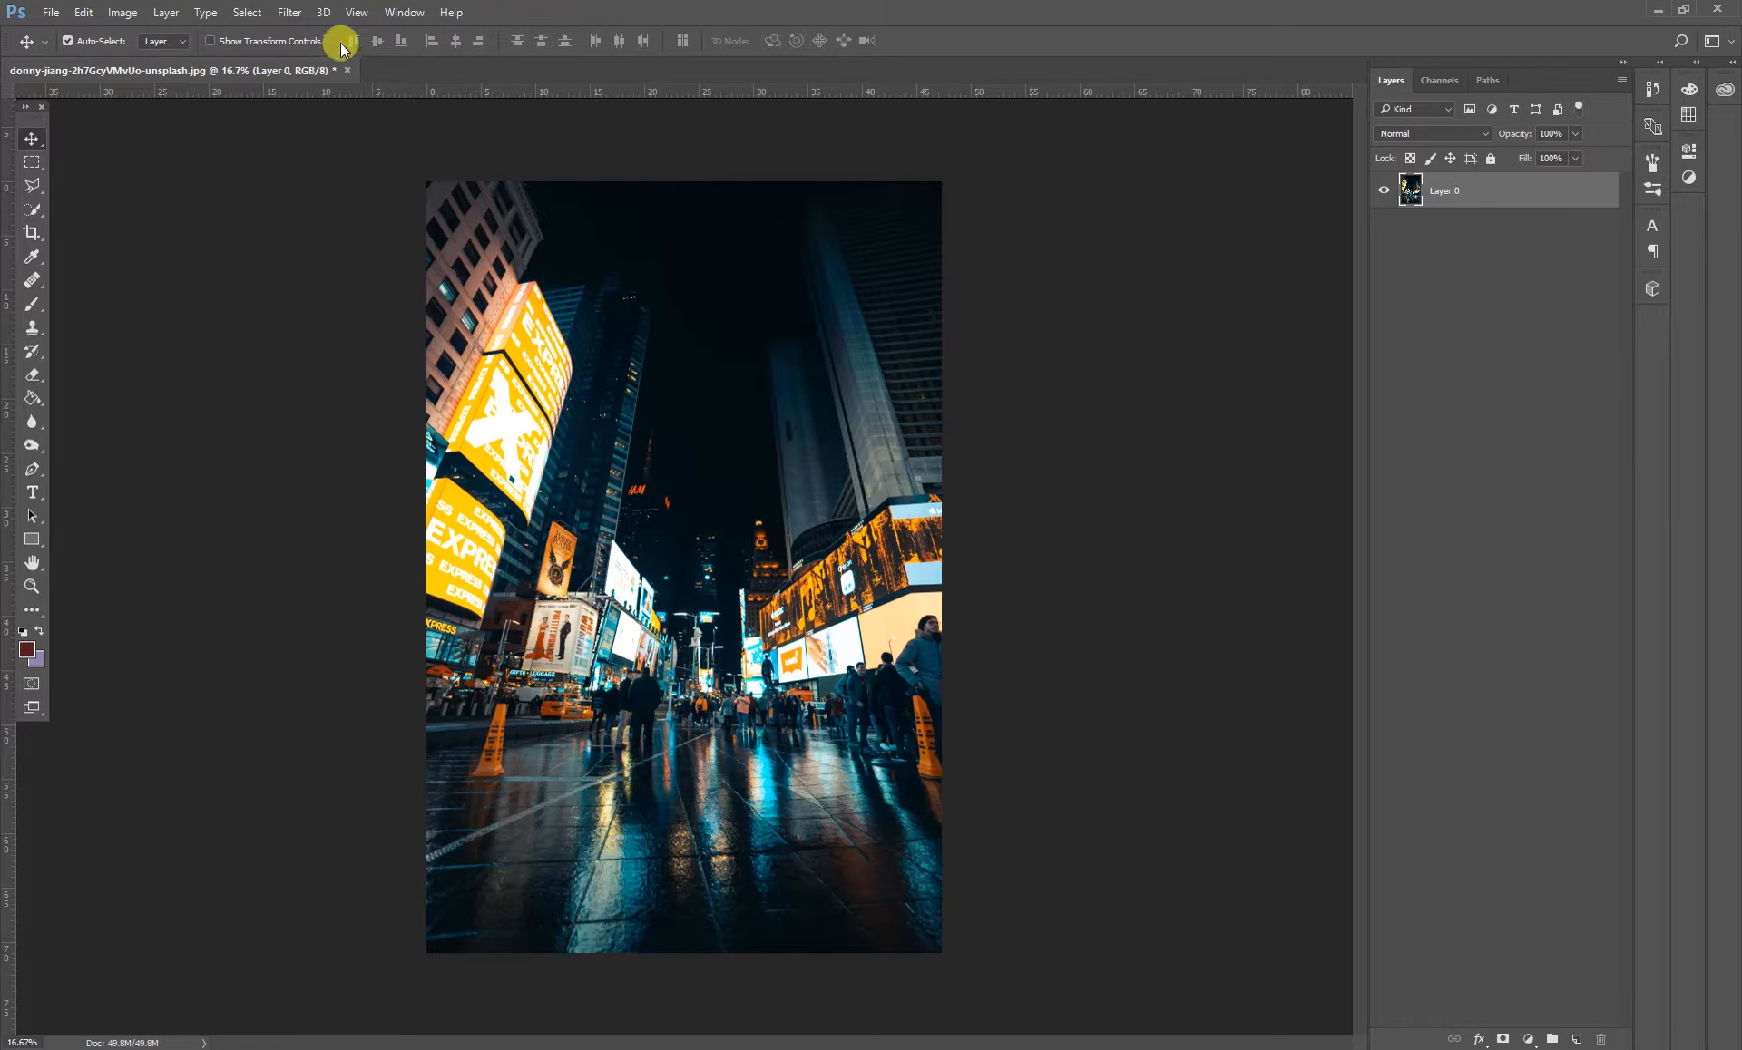
# - Apply the Camera Raw filter to the photo with temperature -34 and the tint shifted towards magenta
pyautogui.click(291, 11)
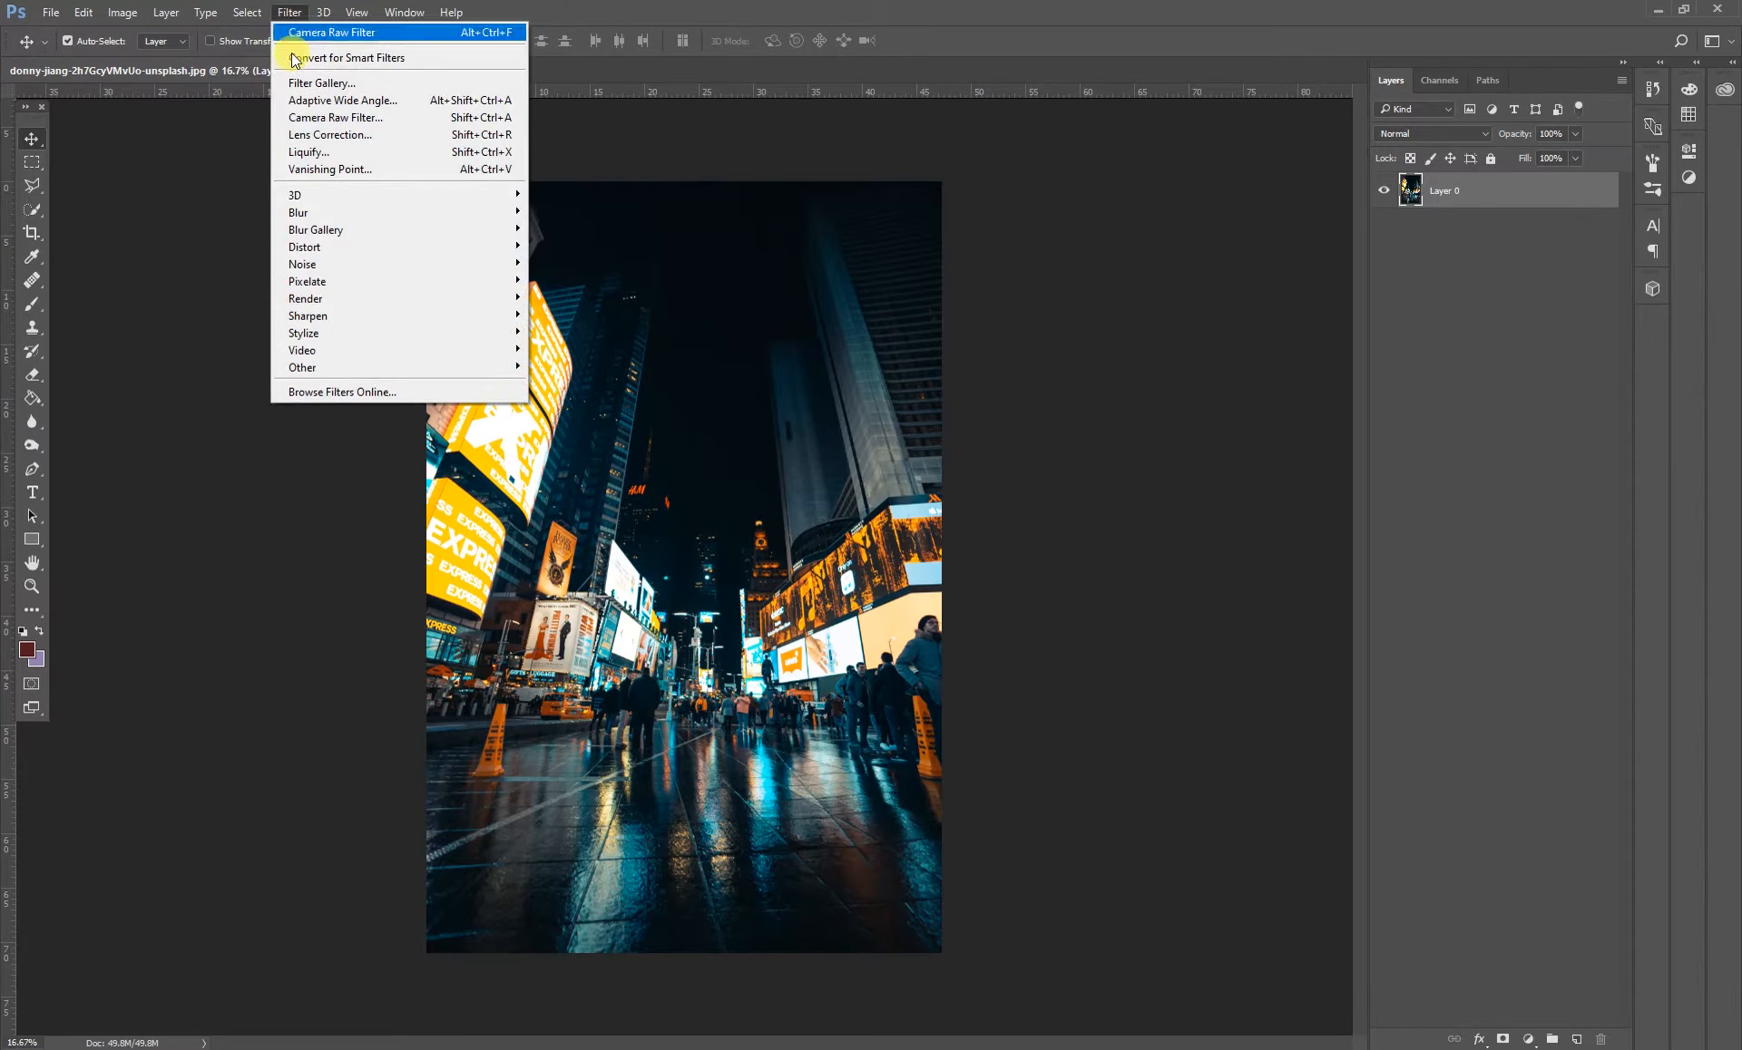
pyautogui.click(296, 119)
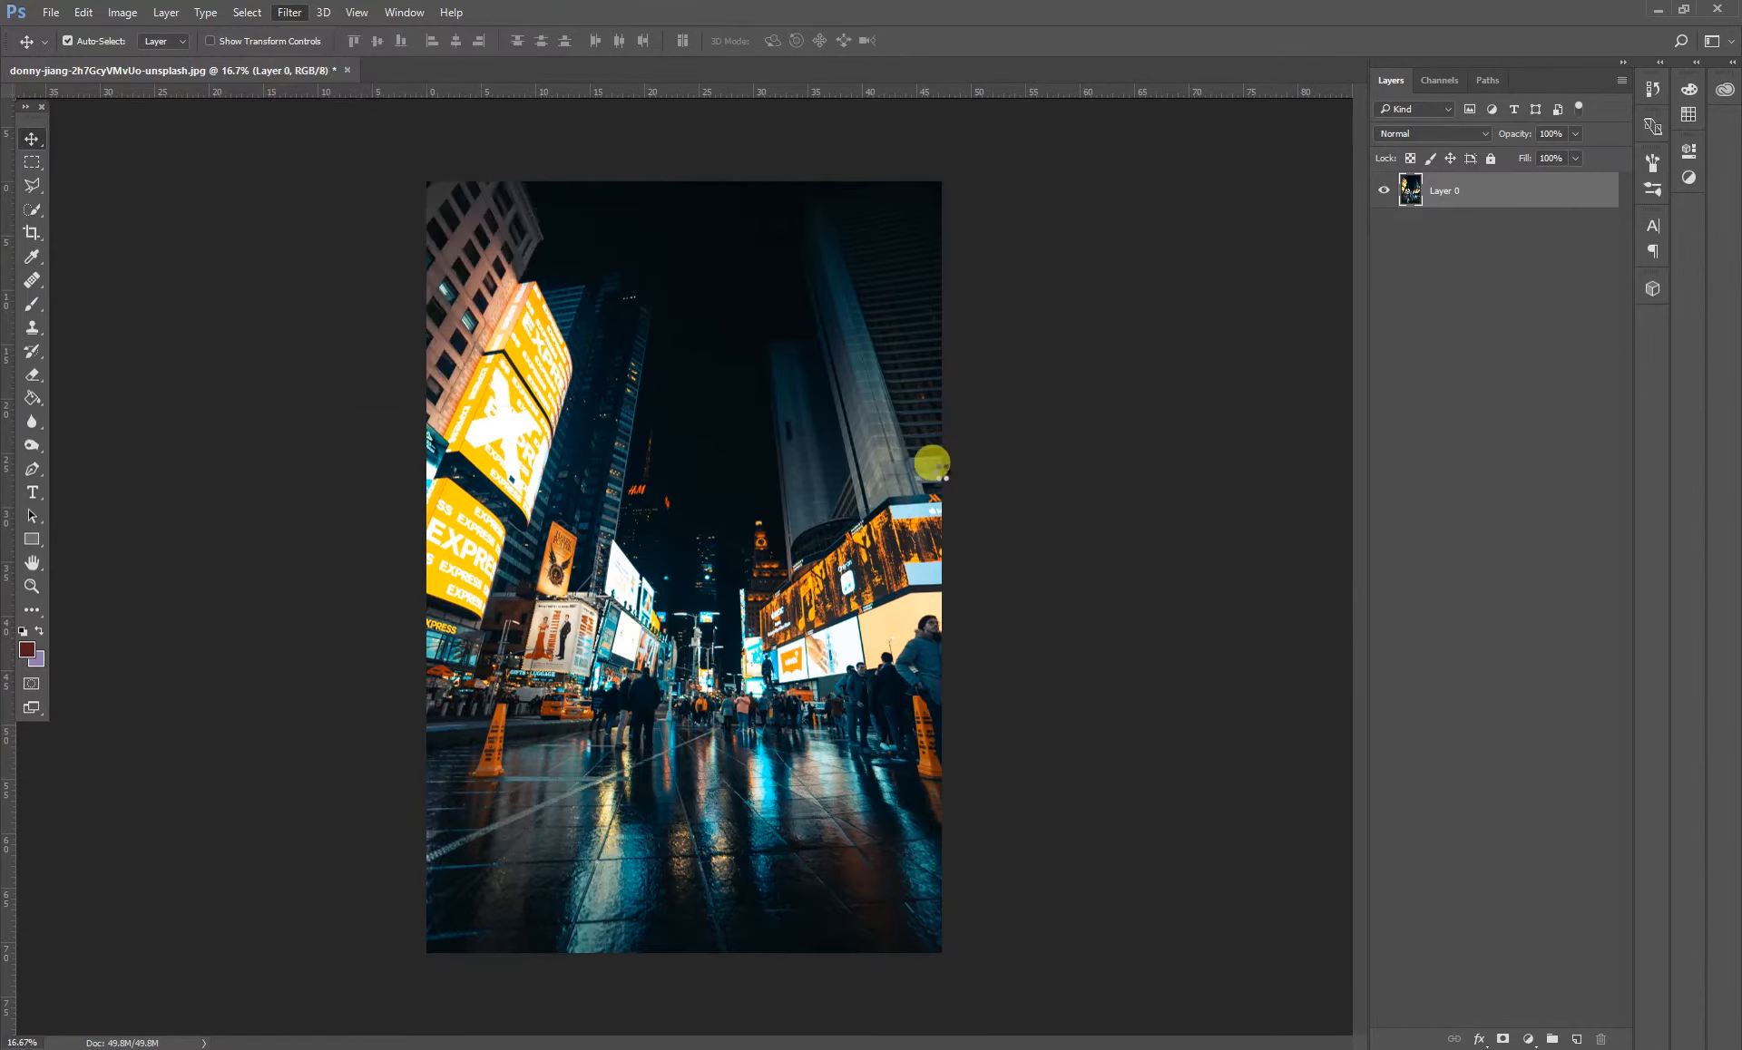
pyautogui.moveTo(1515, 216); pyautogui.dragTo(1560, 269)
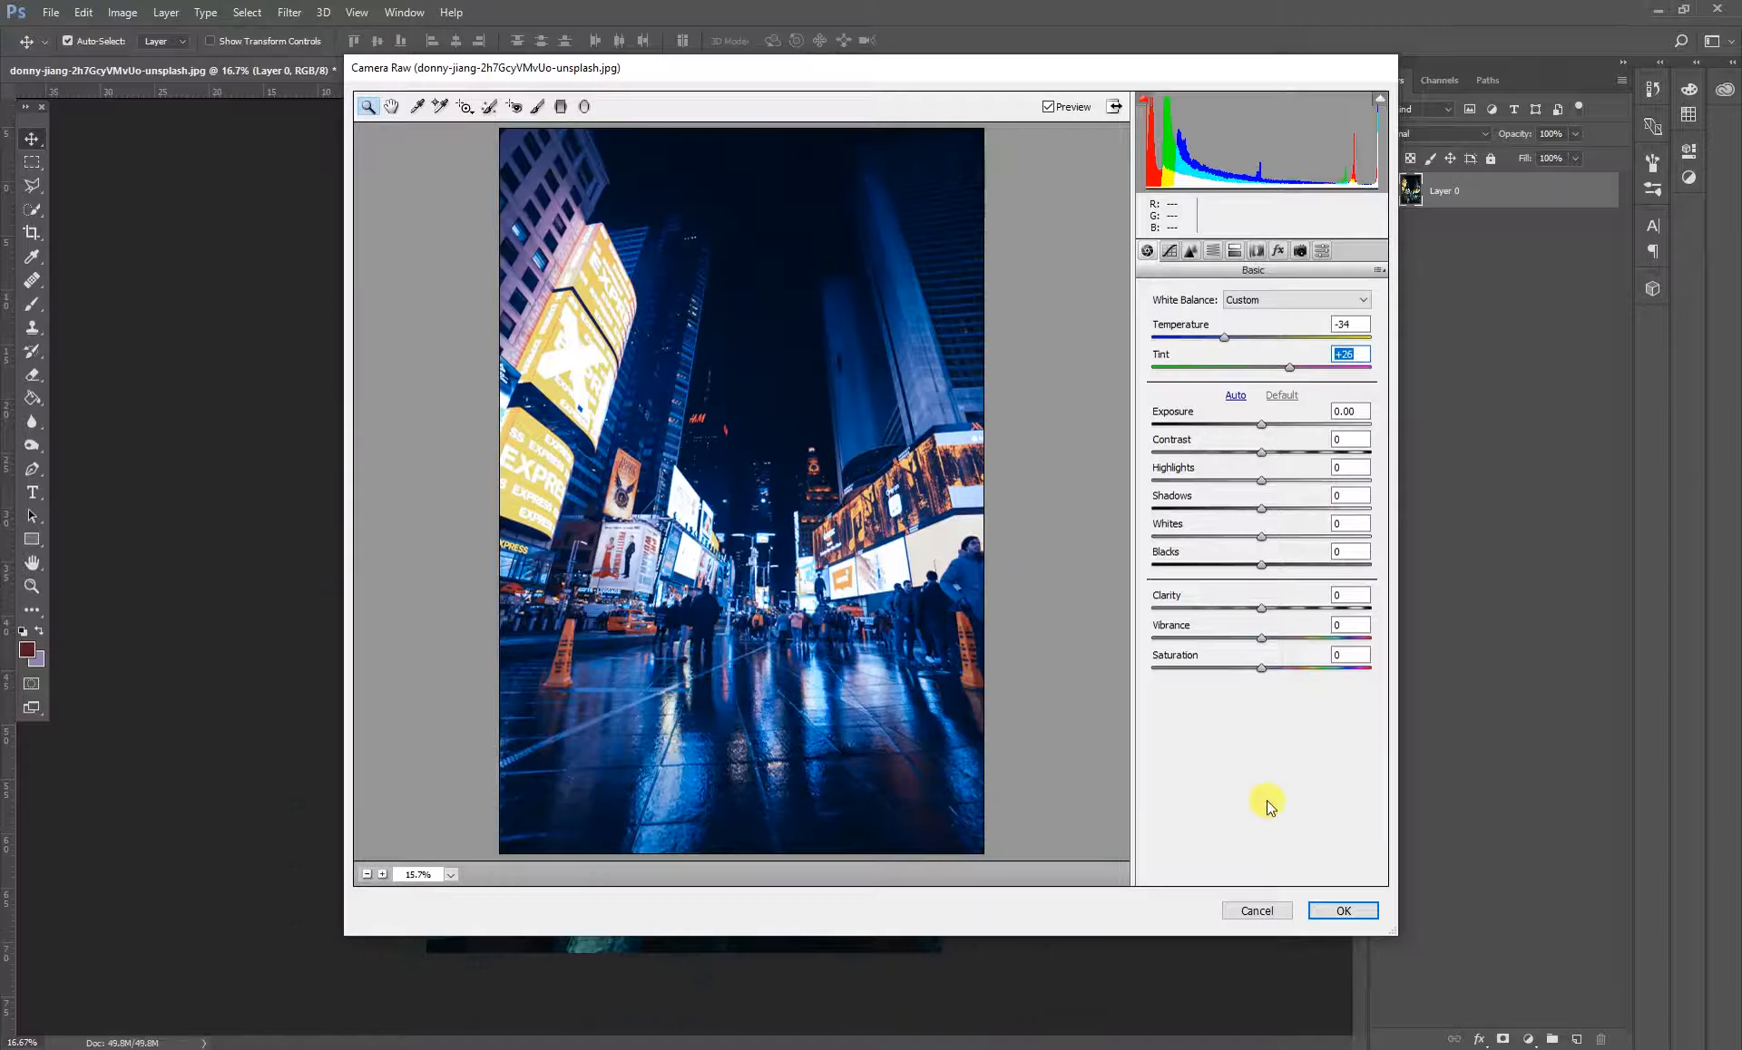
pyautogui.click(1343, 911)
# - Add a Gradient Map adjustment layer above the photo and load the magenta-to-blue gradient preset into it
pyautogui.click(1527, 1040)
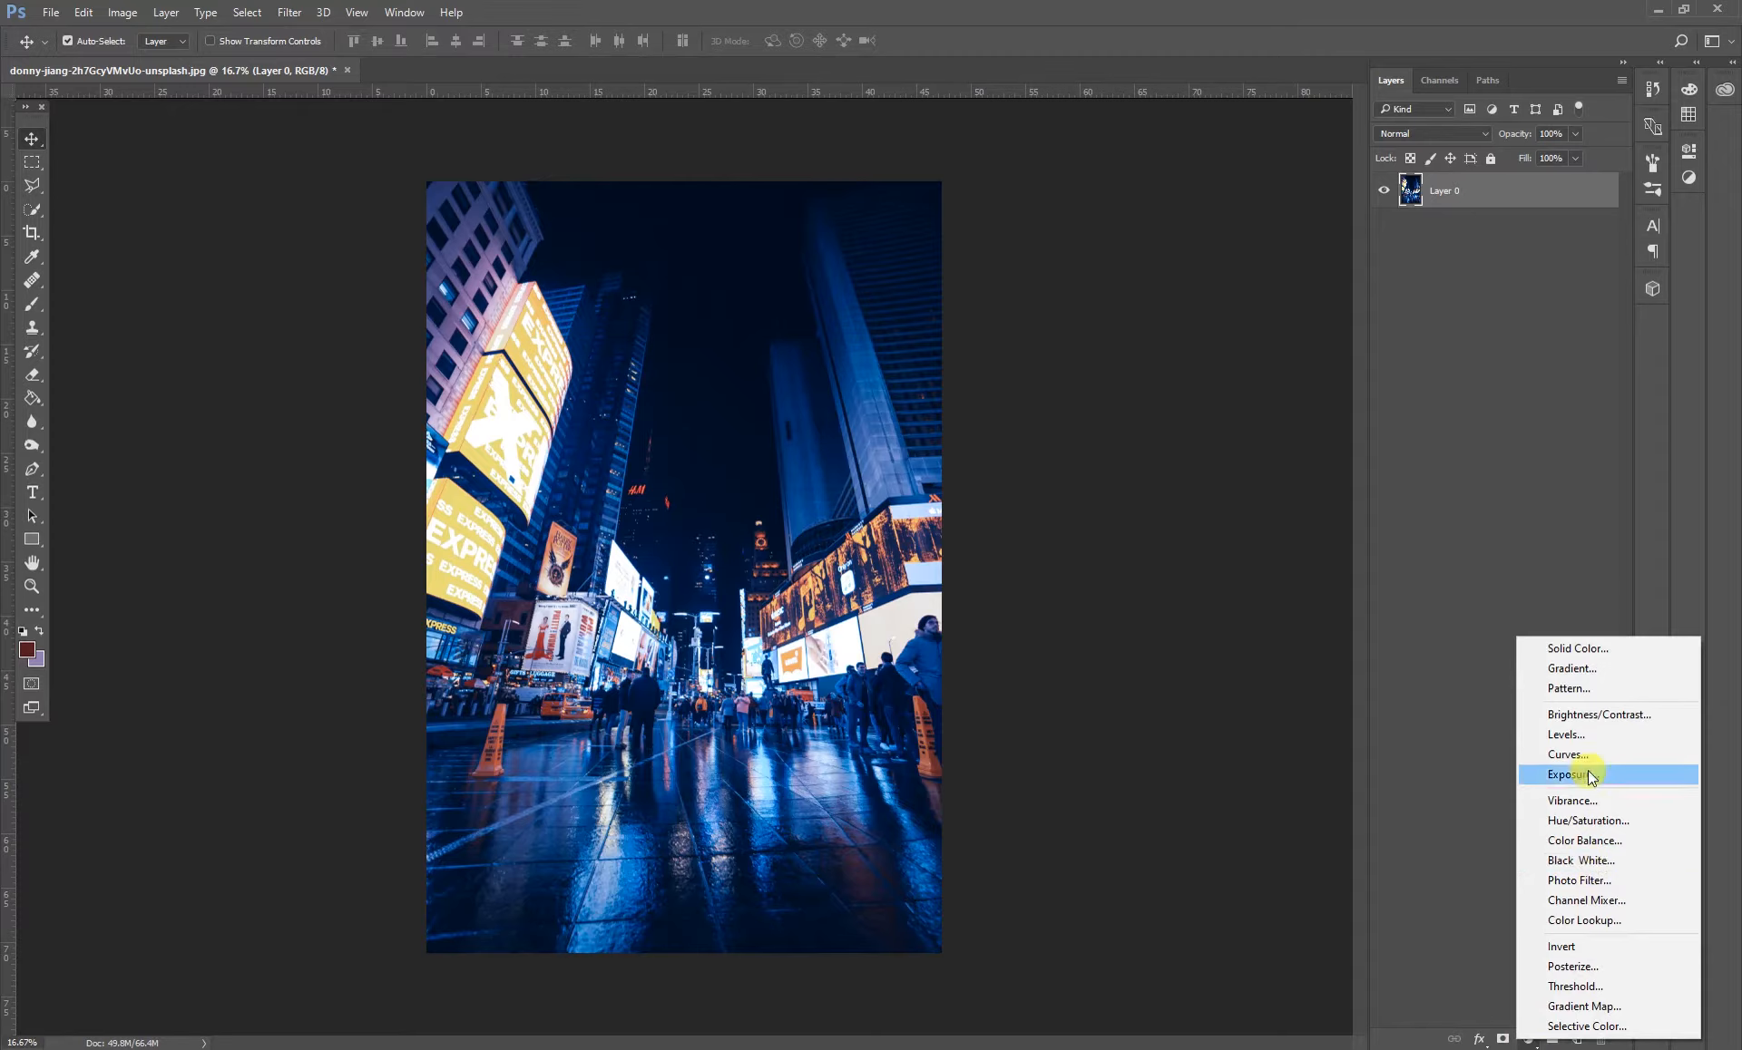
pyautogui.click(1575, 1007)
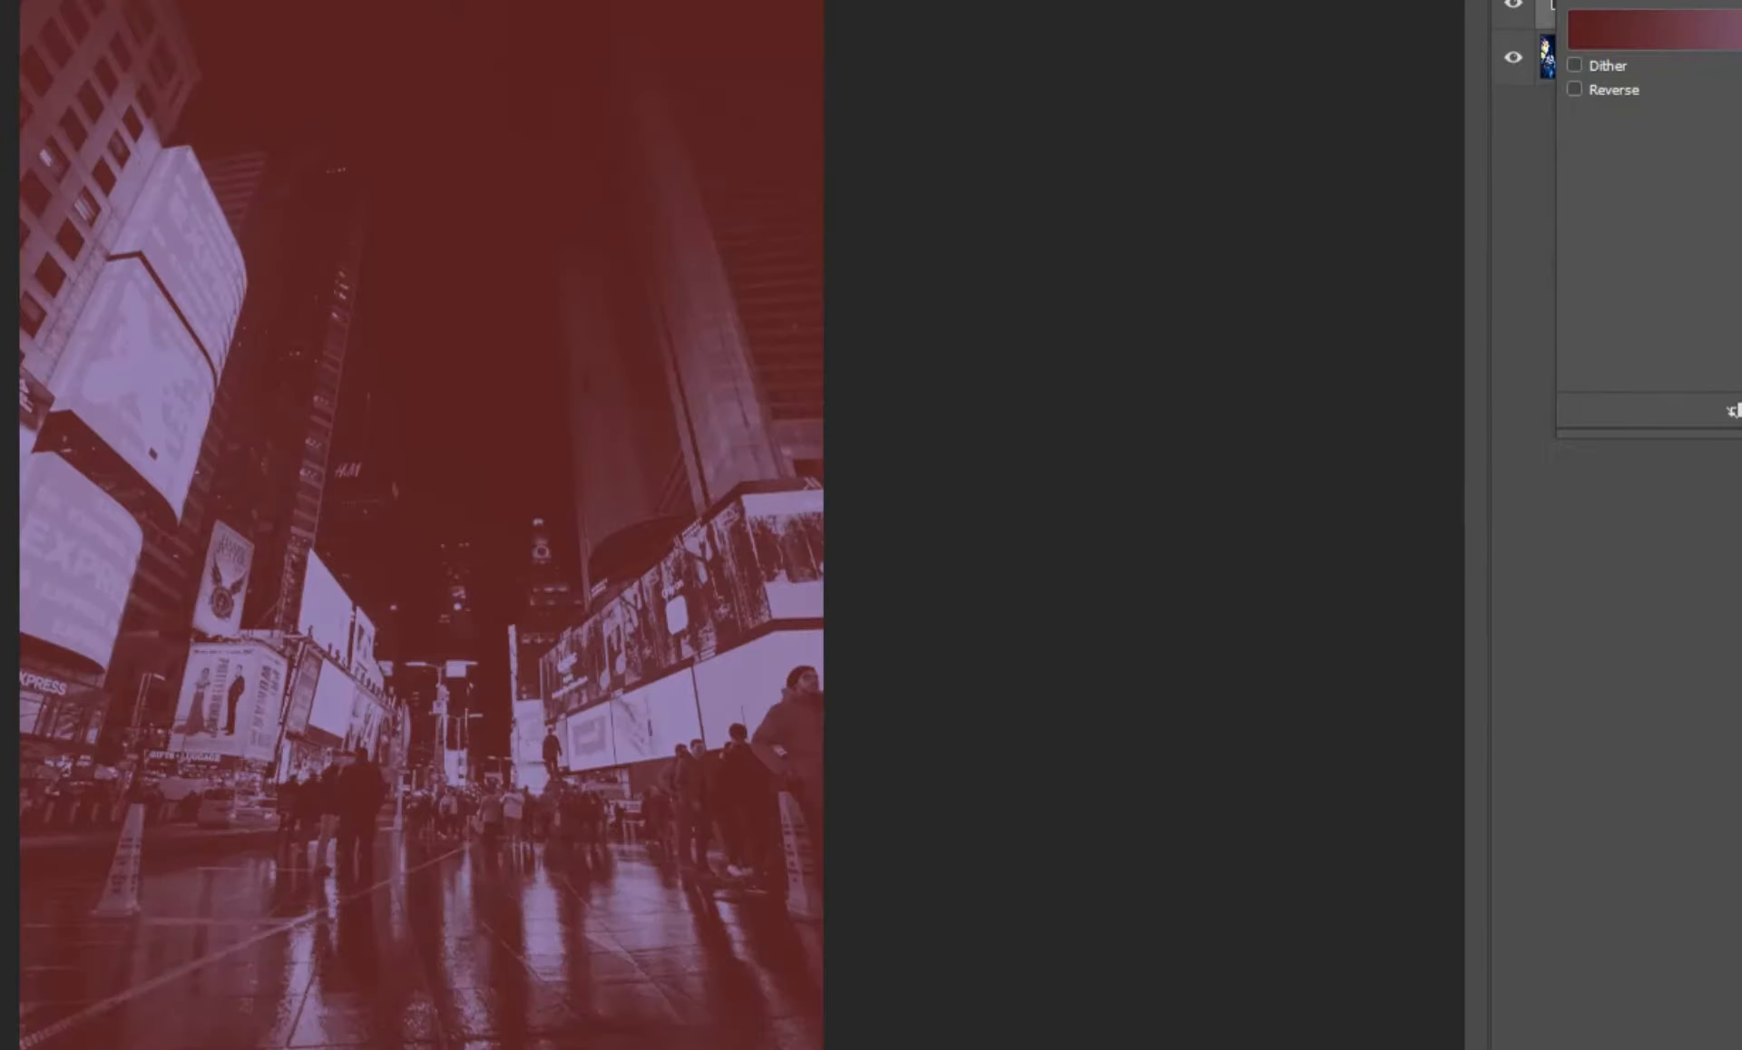
pyautogui.click(1469, 203)
pyautogui.scroll(-5, 1451, 272)
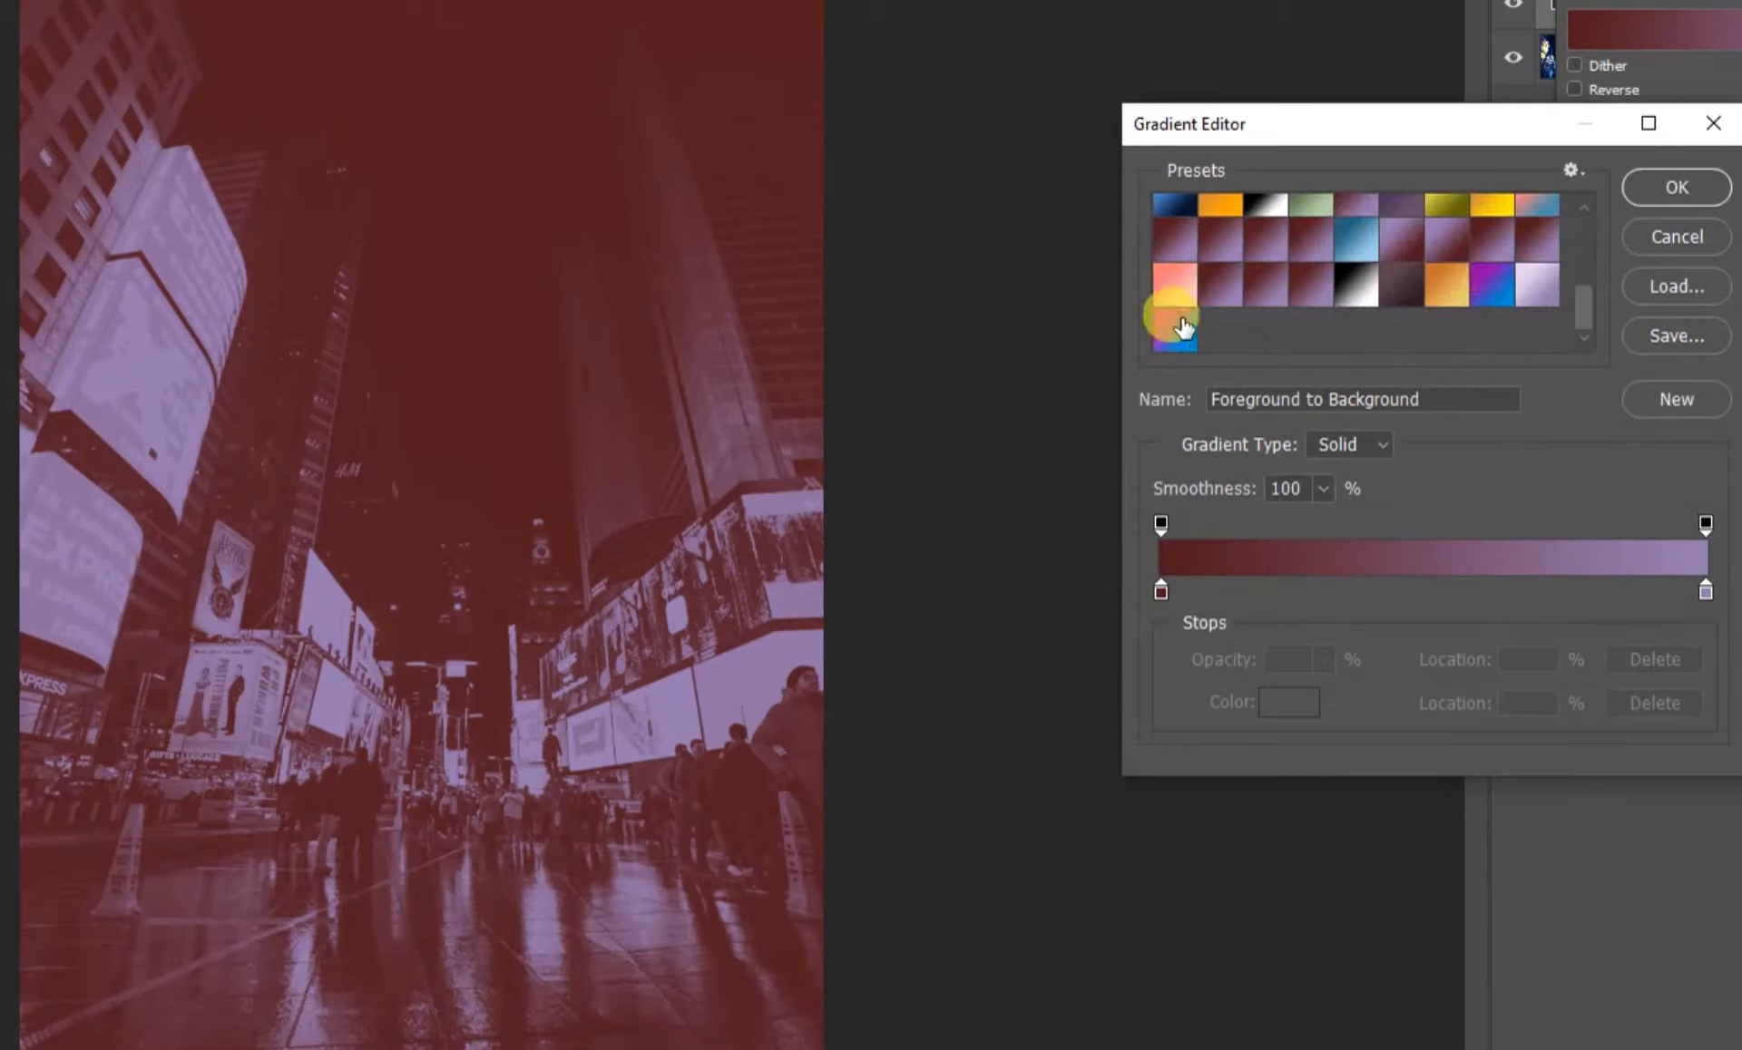
pyautogui.click(1173, 332)
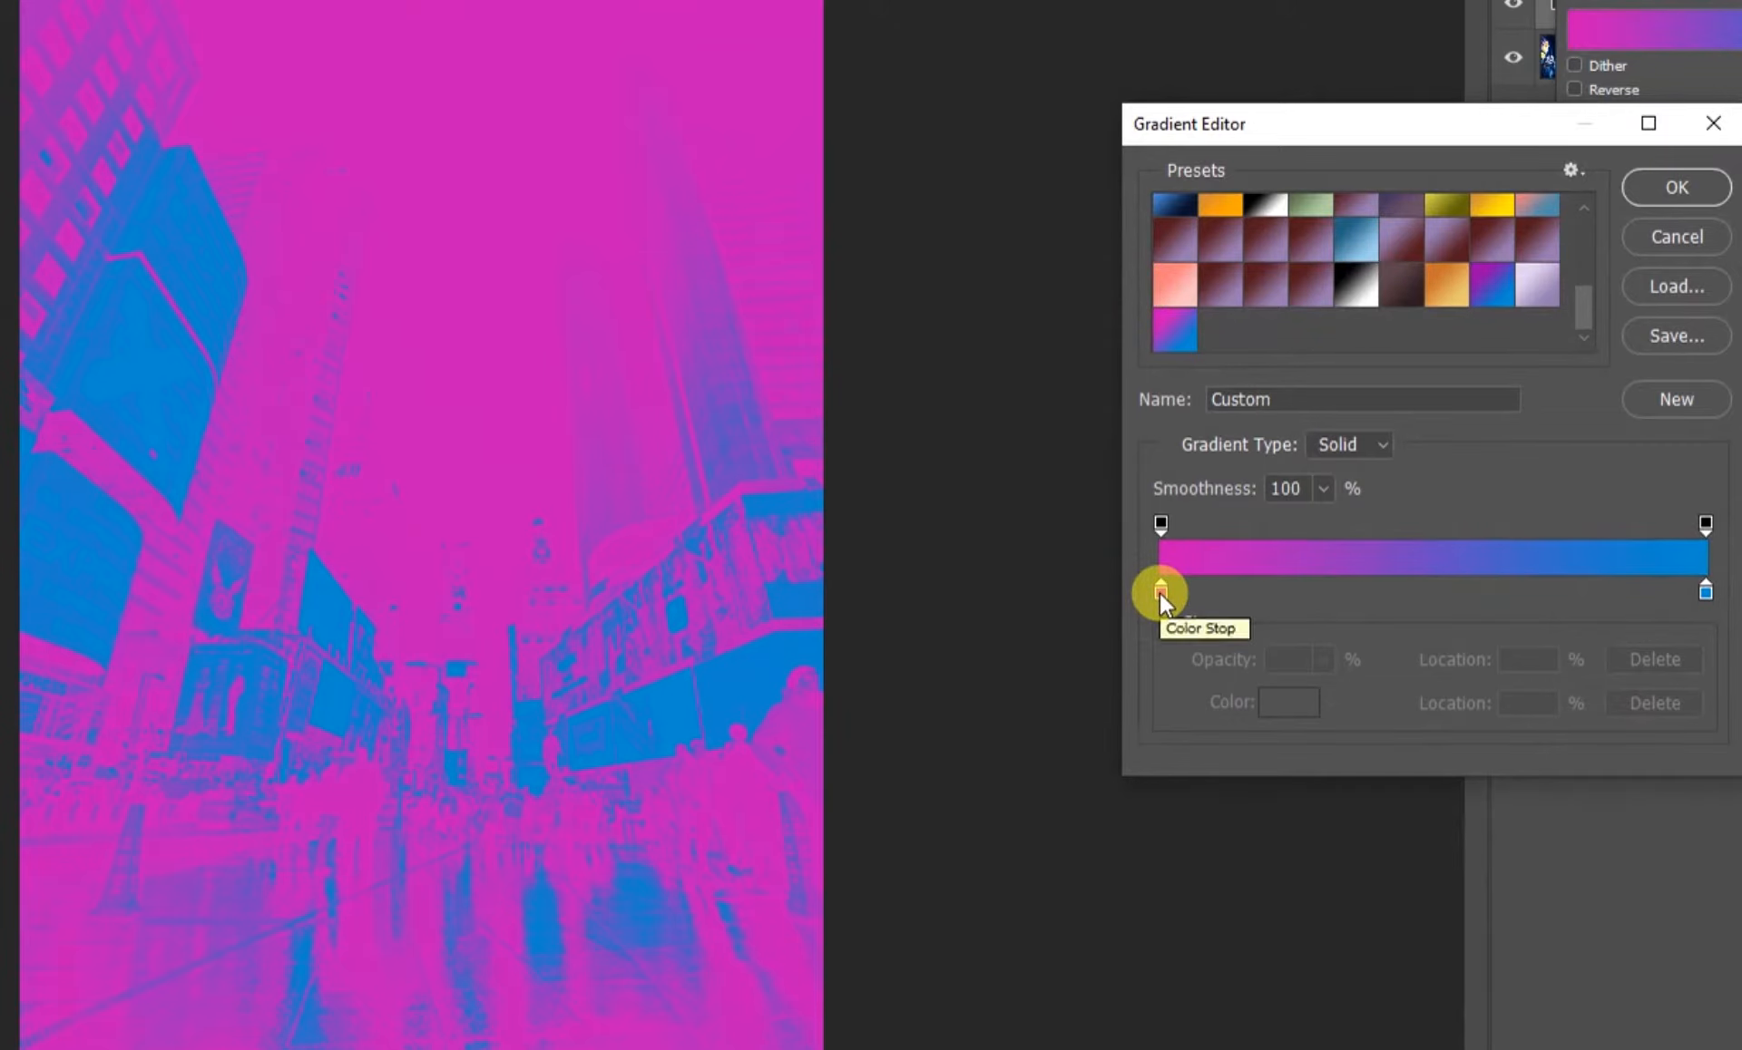
# - Swap the gradient's colour stops so blue sits at 0% and magenta at 100%
pyautogui.moveTo(1159, 592)
pyautogui.mouseDown()
pyautogui.moveTo(1630, 601)
pyautogui.moveTo(1131, 575)
pyautogui.moveTo(1130, 602)
pyautogui.mouseUp()
pyautogui.click(1713, 596)
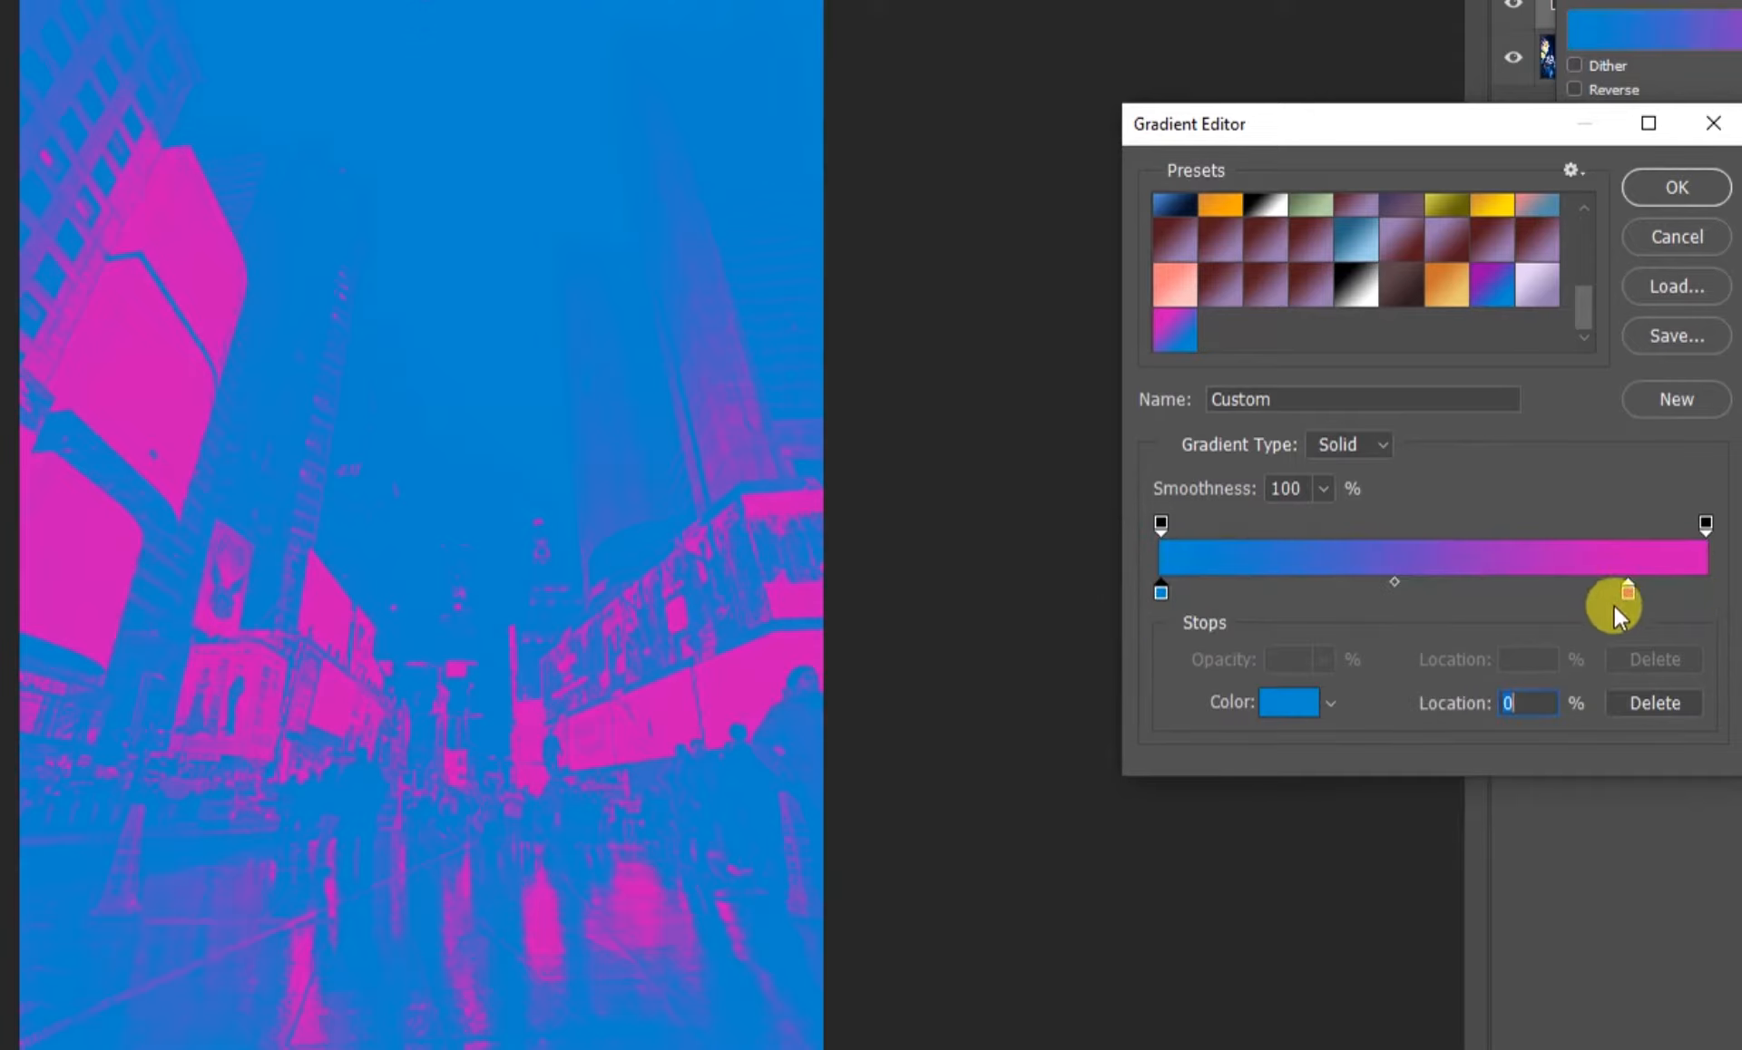
pyautogui.moveTo(1628, 594); pyautogui.dragTo(1714, 599)
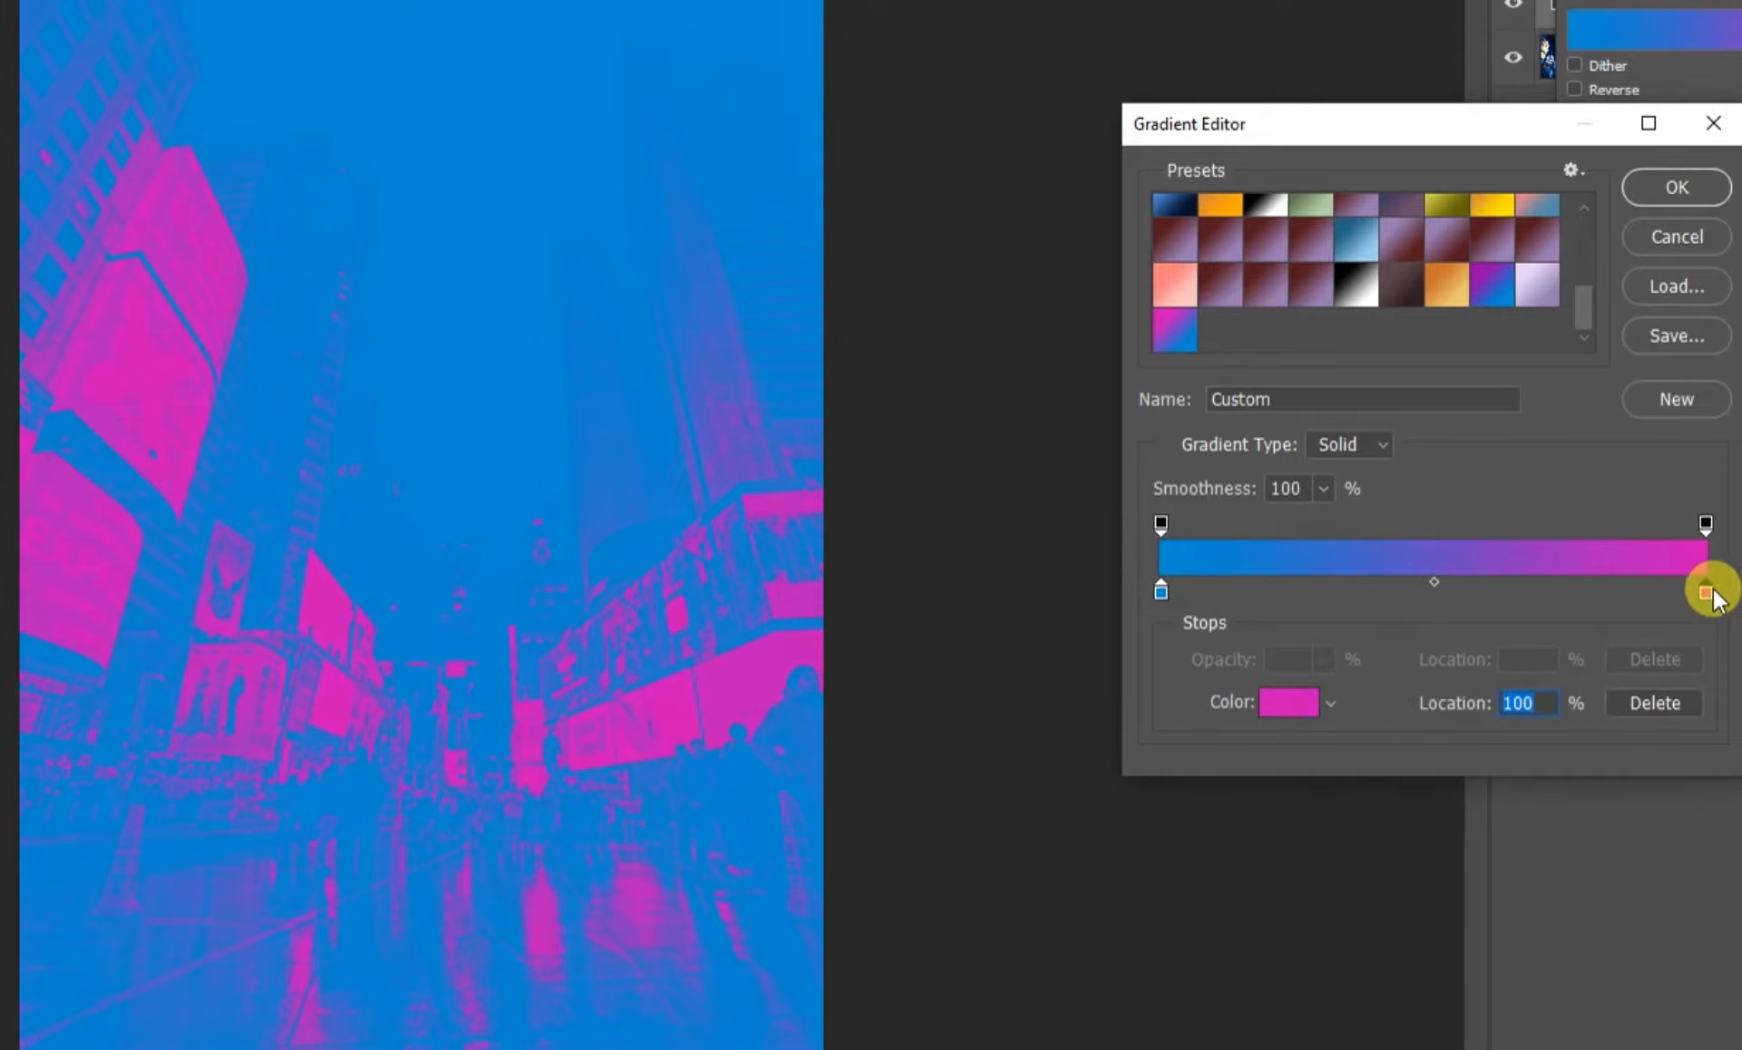
# - Use #ce10b5 for the gradient's magenta stop and #008cd1 for its blue stop, and apply the gradient
pyautogui.doubleClick(1707, 594)
pyautogui.click(1498, 696)
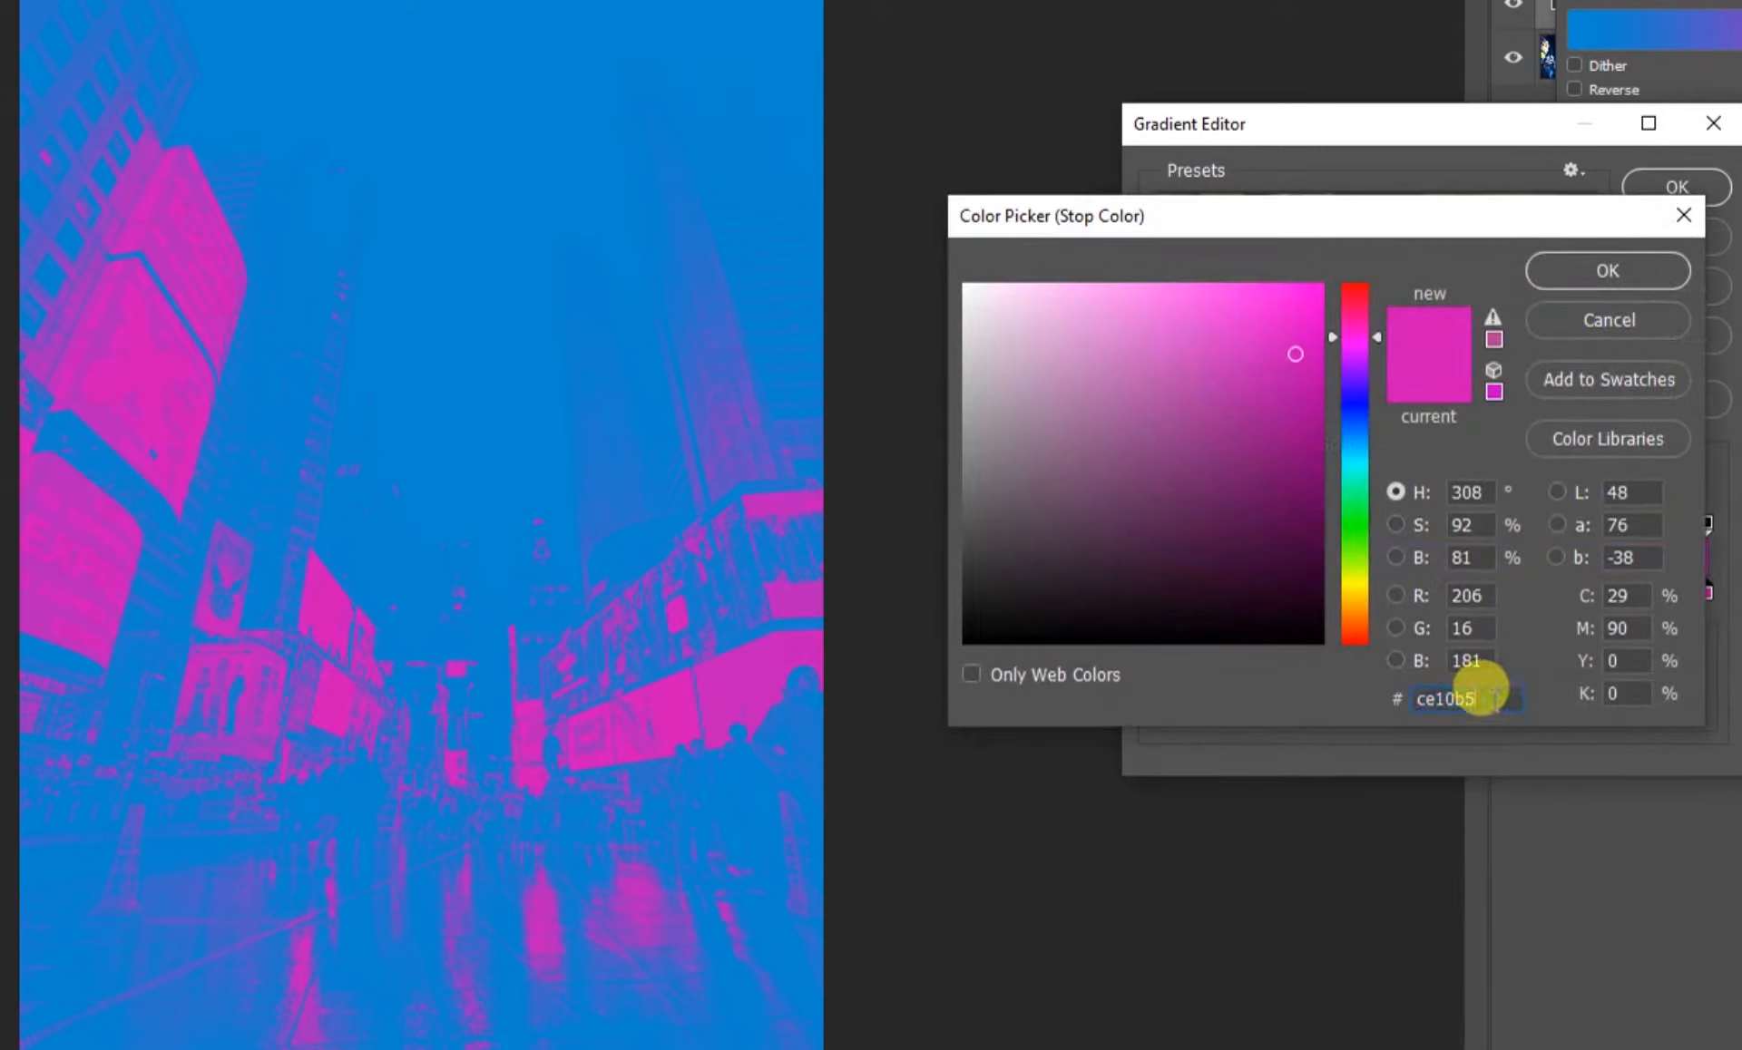
pyautogui.click(1611, 268)
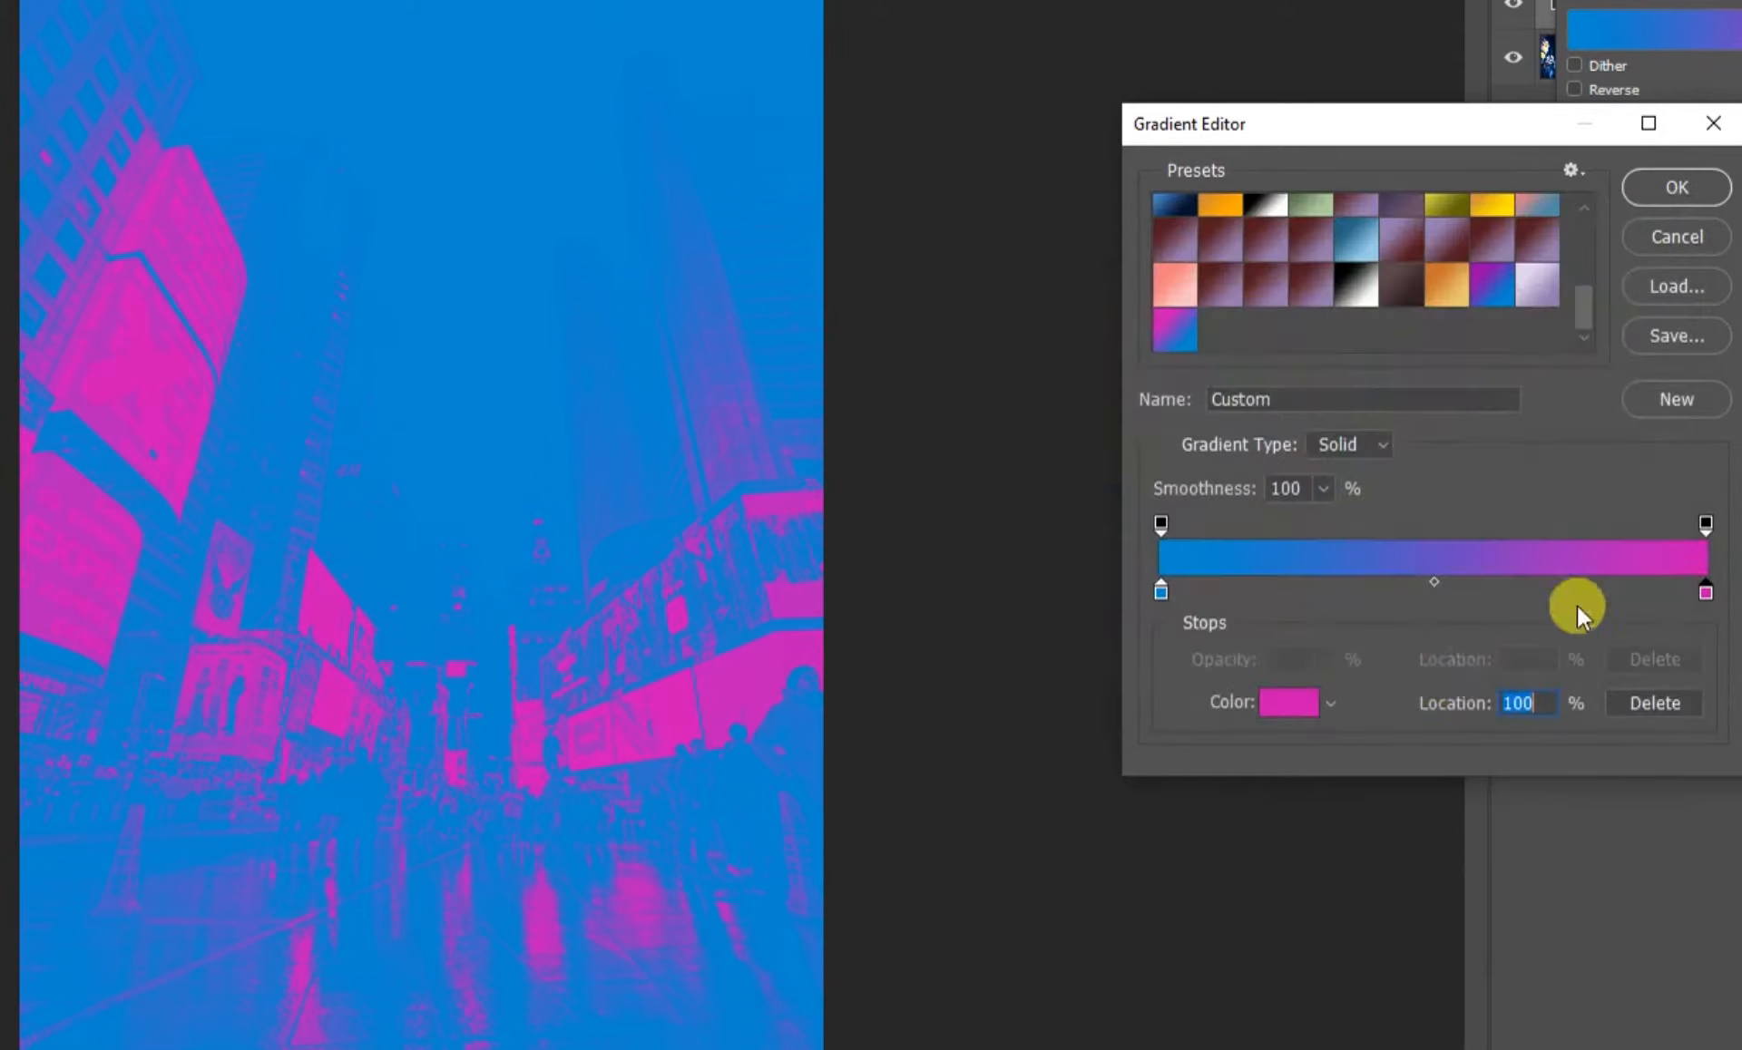
pyautogui.doubleClick(1157, 592)
pyautogui.click(1478, 697)
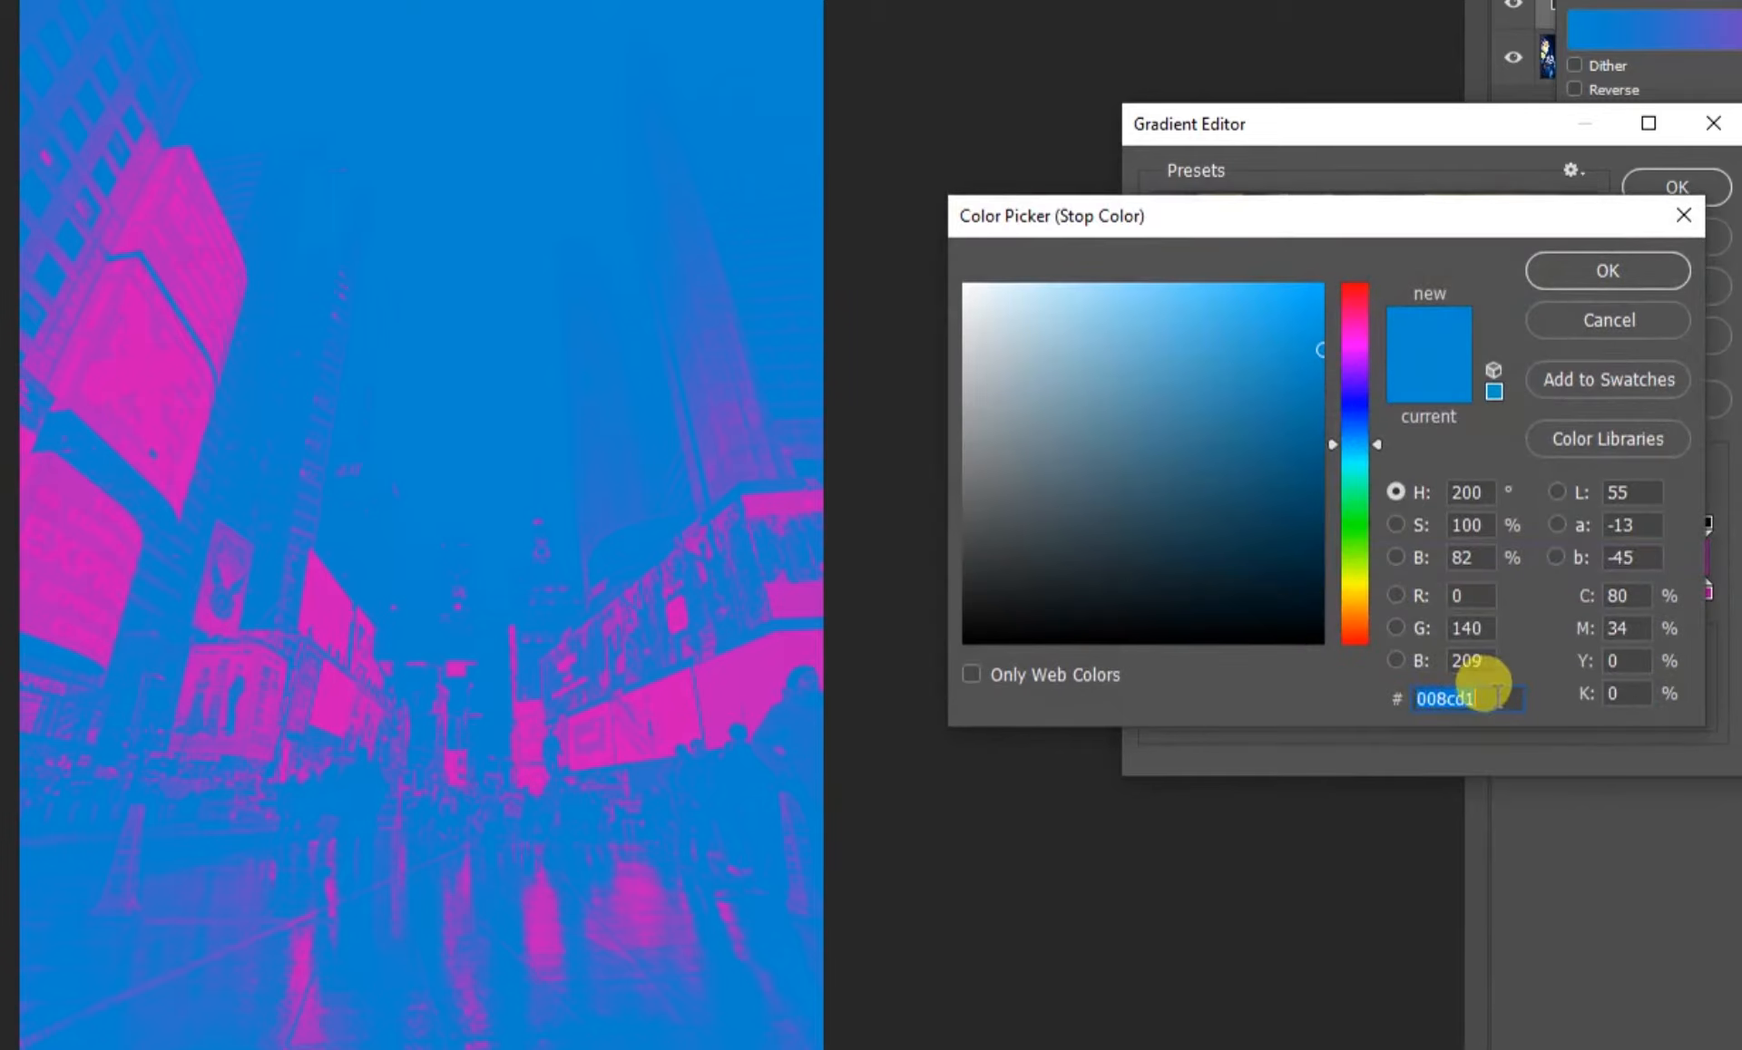
pyautogui.click(1605, 263)
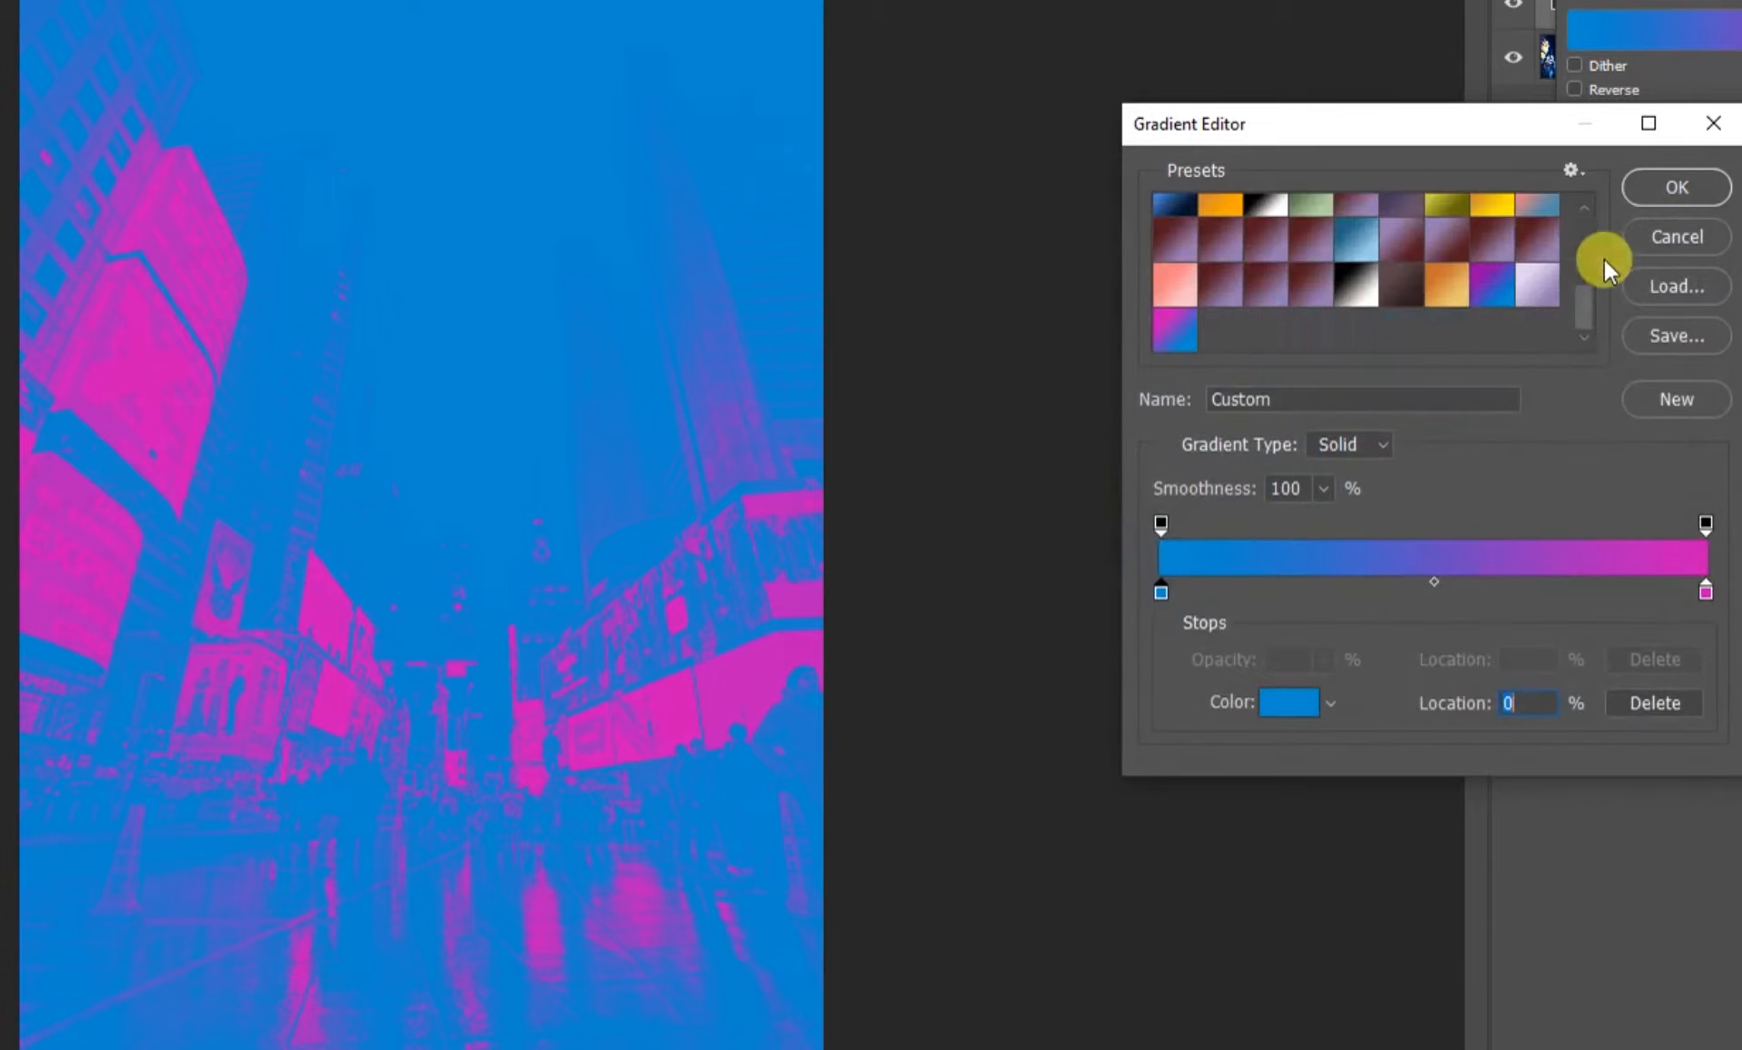
pyautogui.click(1676, 192)
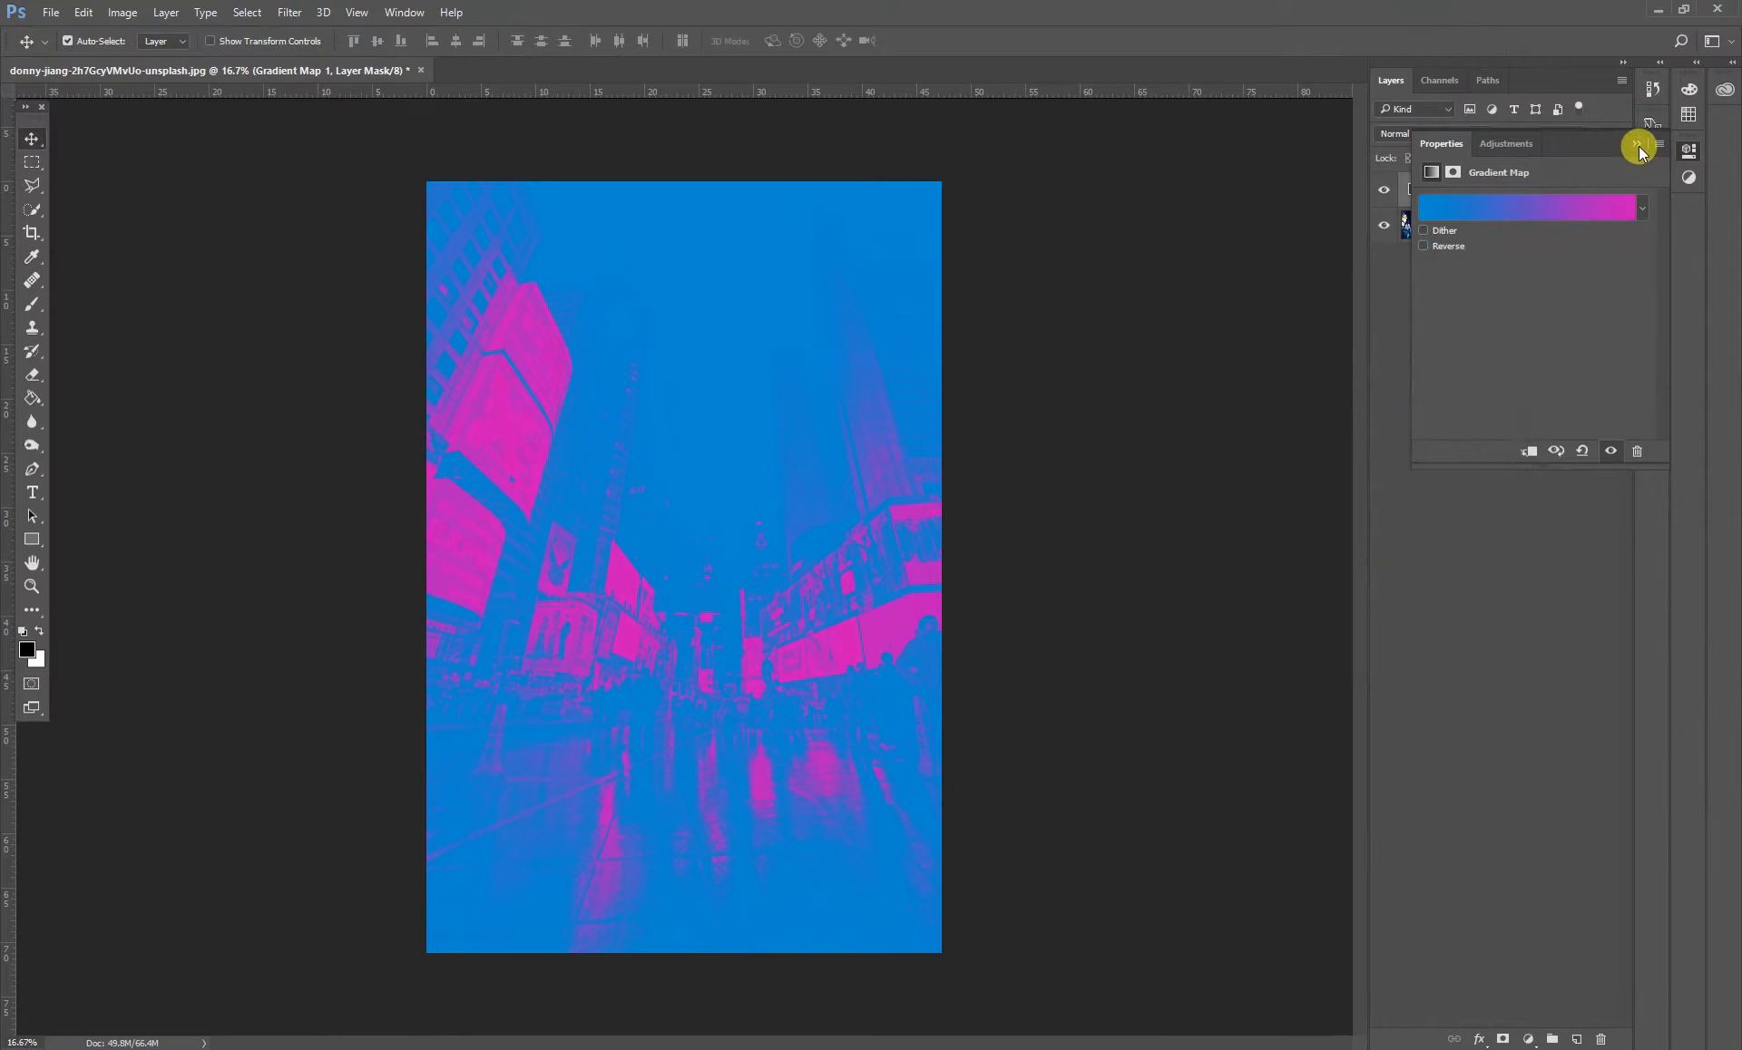
pyautogui.click(1637, 145)
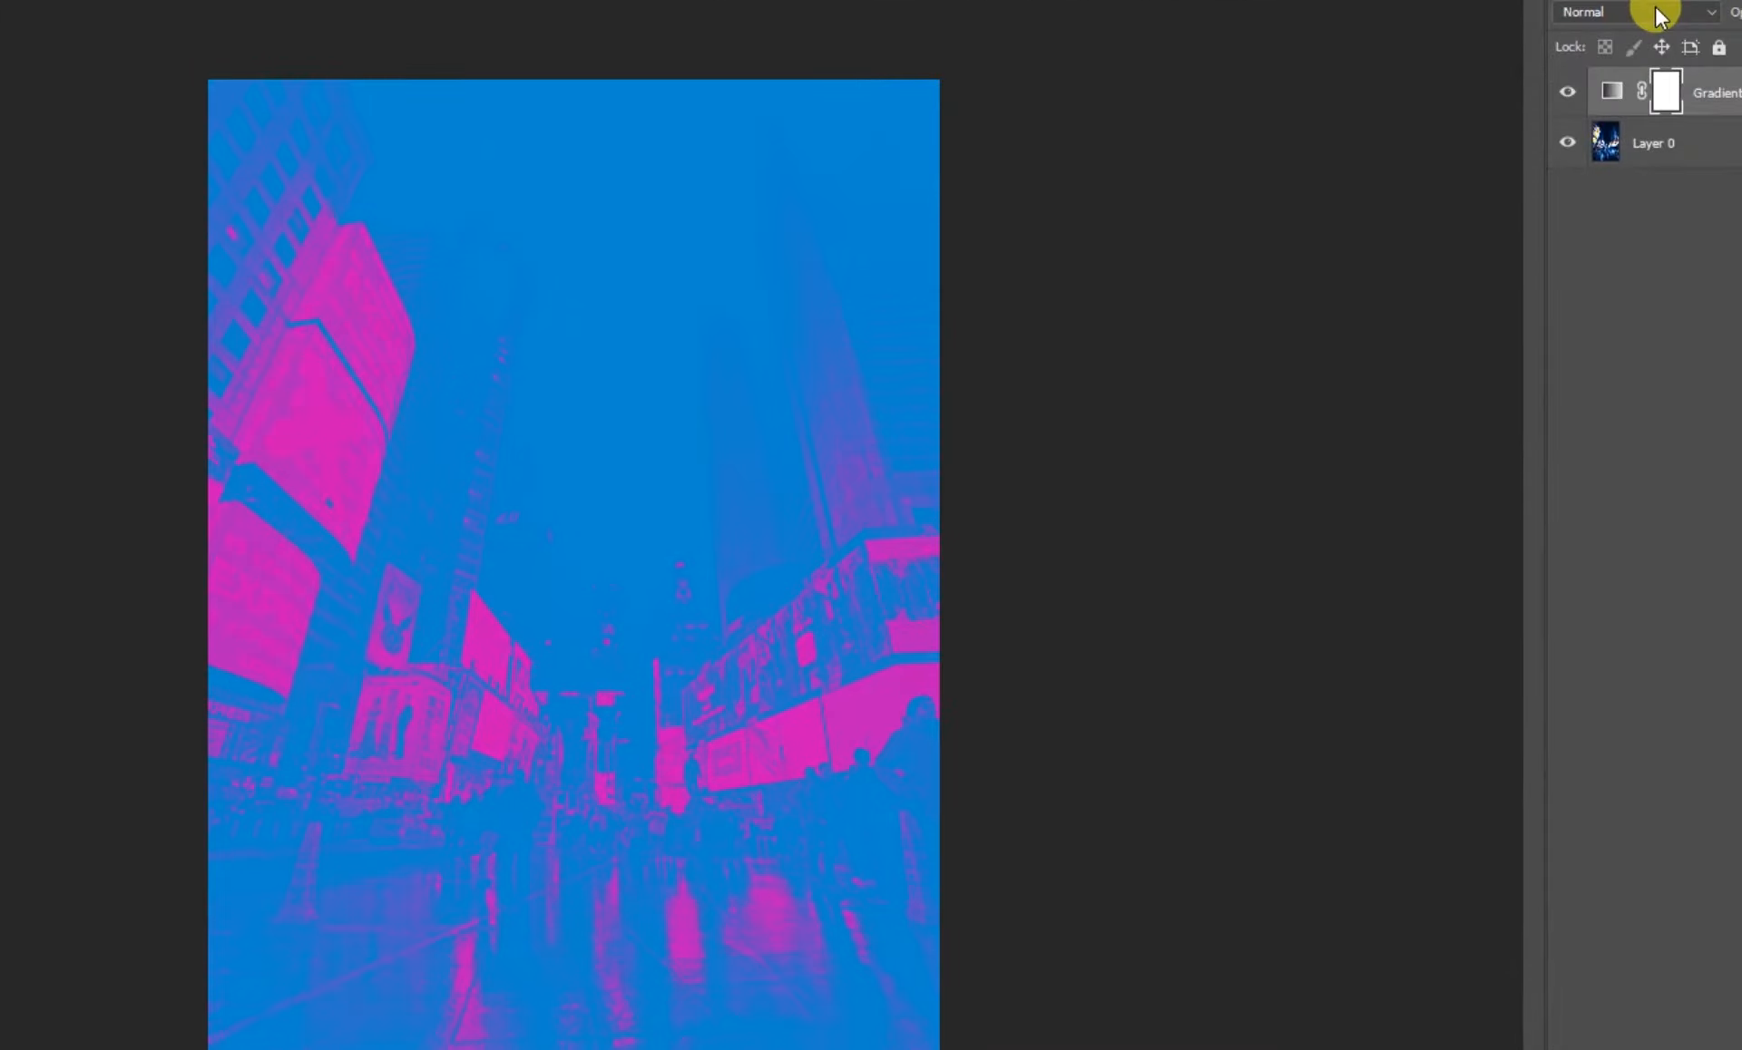
# - Set the gradient map layer's blend mode to Vivid Light and its opacity to 60%
pyautogui.click(1448, 134)
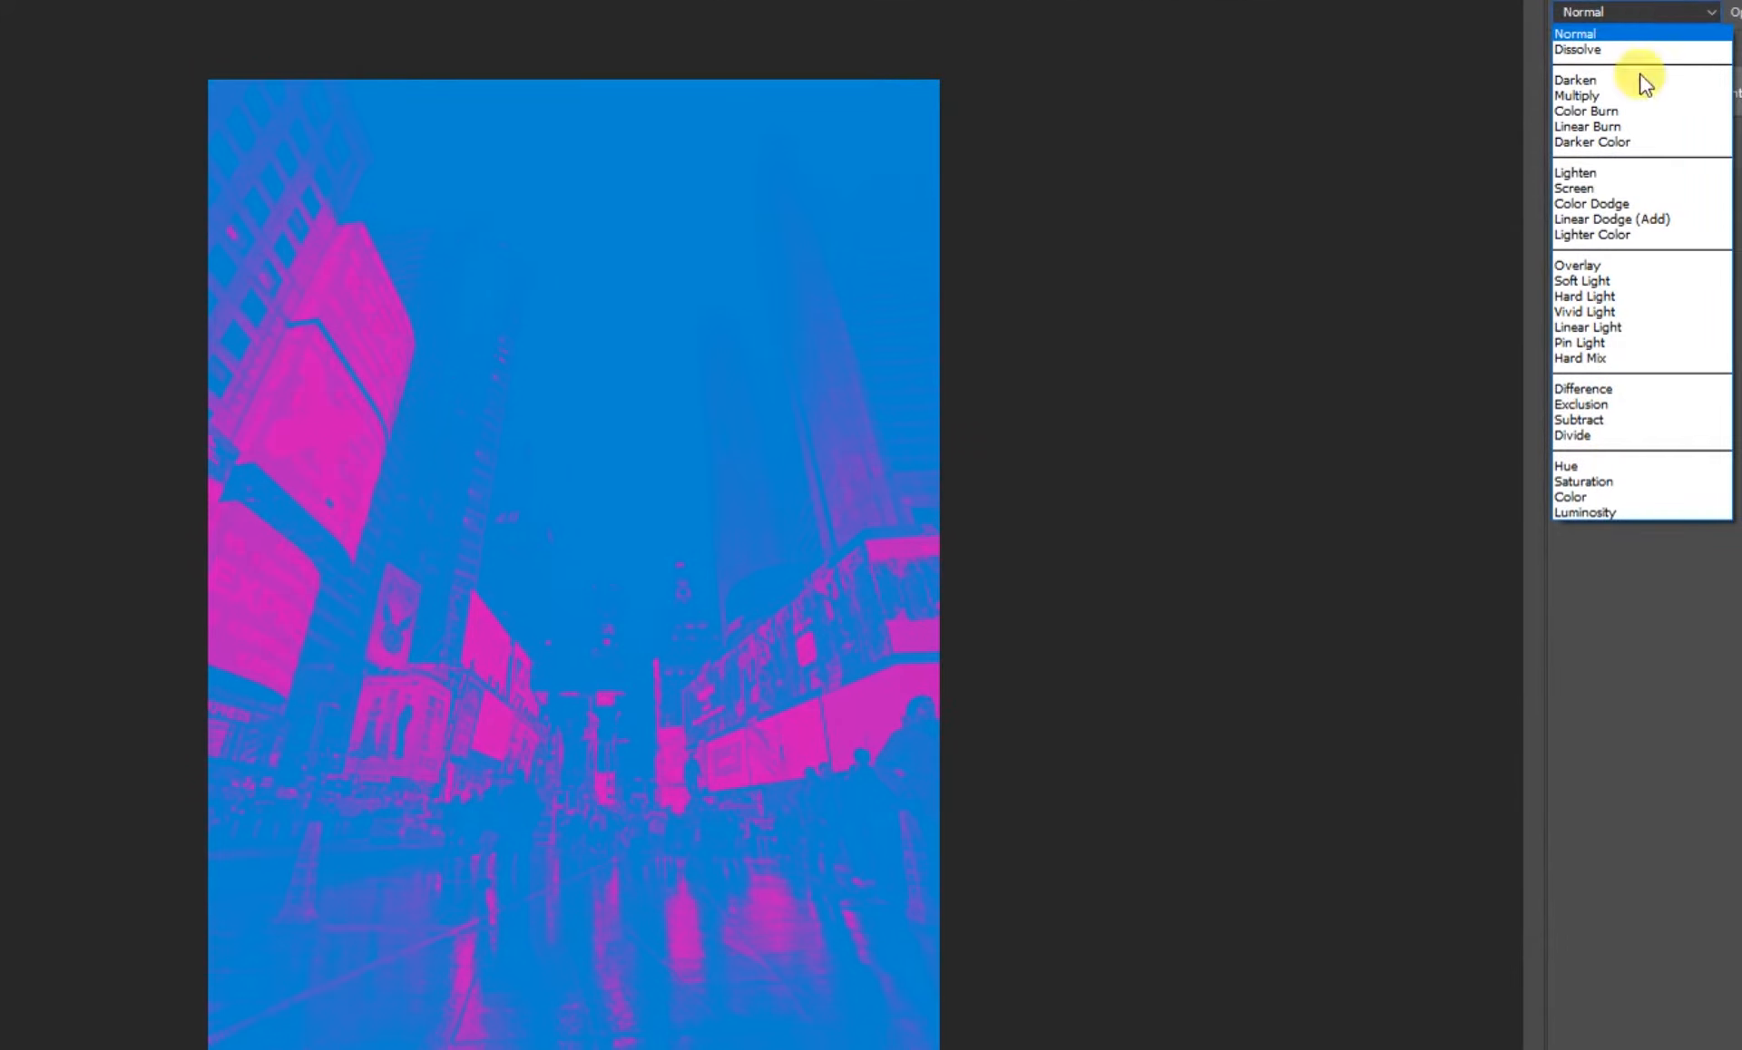
pyautogui.click(1598, 310)
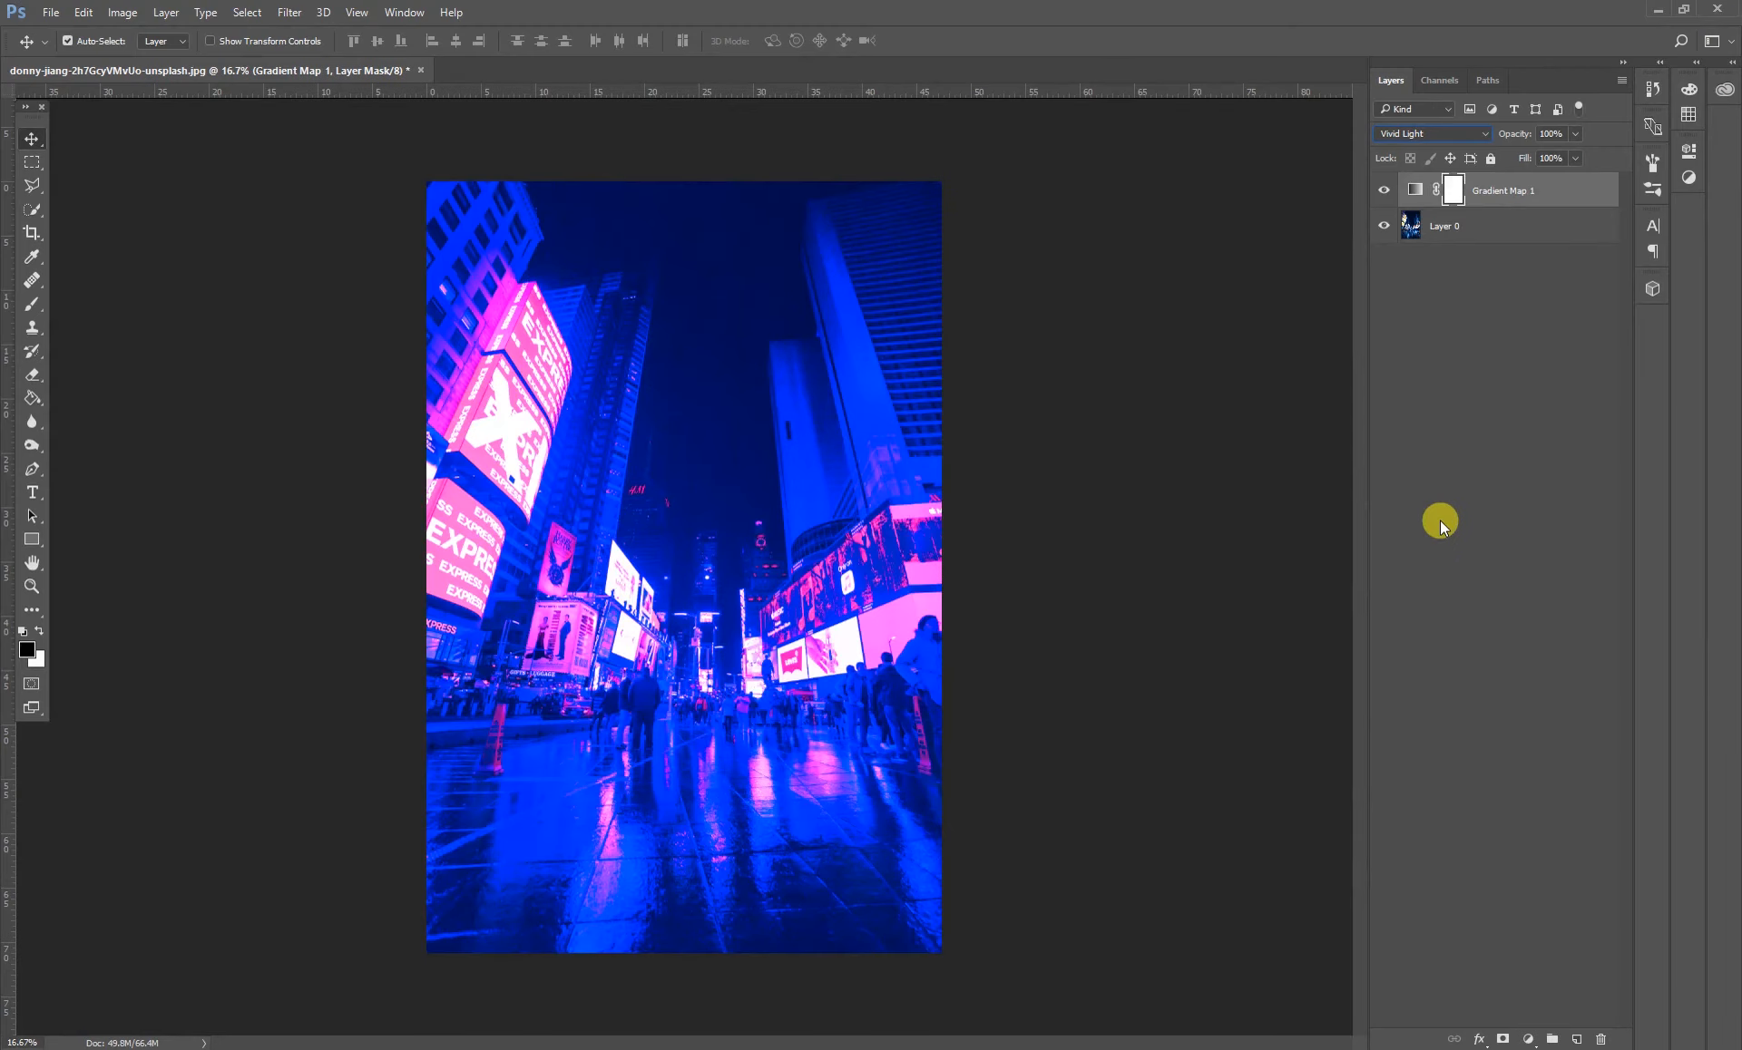
pyautogui.click(1576, 135)
pyautogui.moveTo(1537, 156); pyautogui.dragTo(1541, 156)
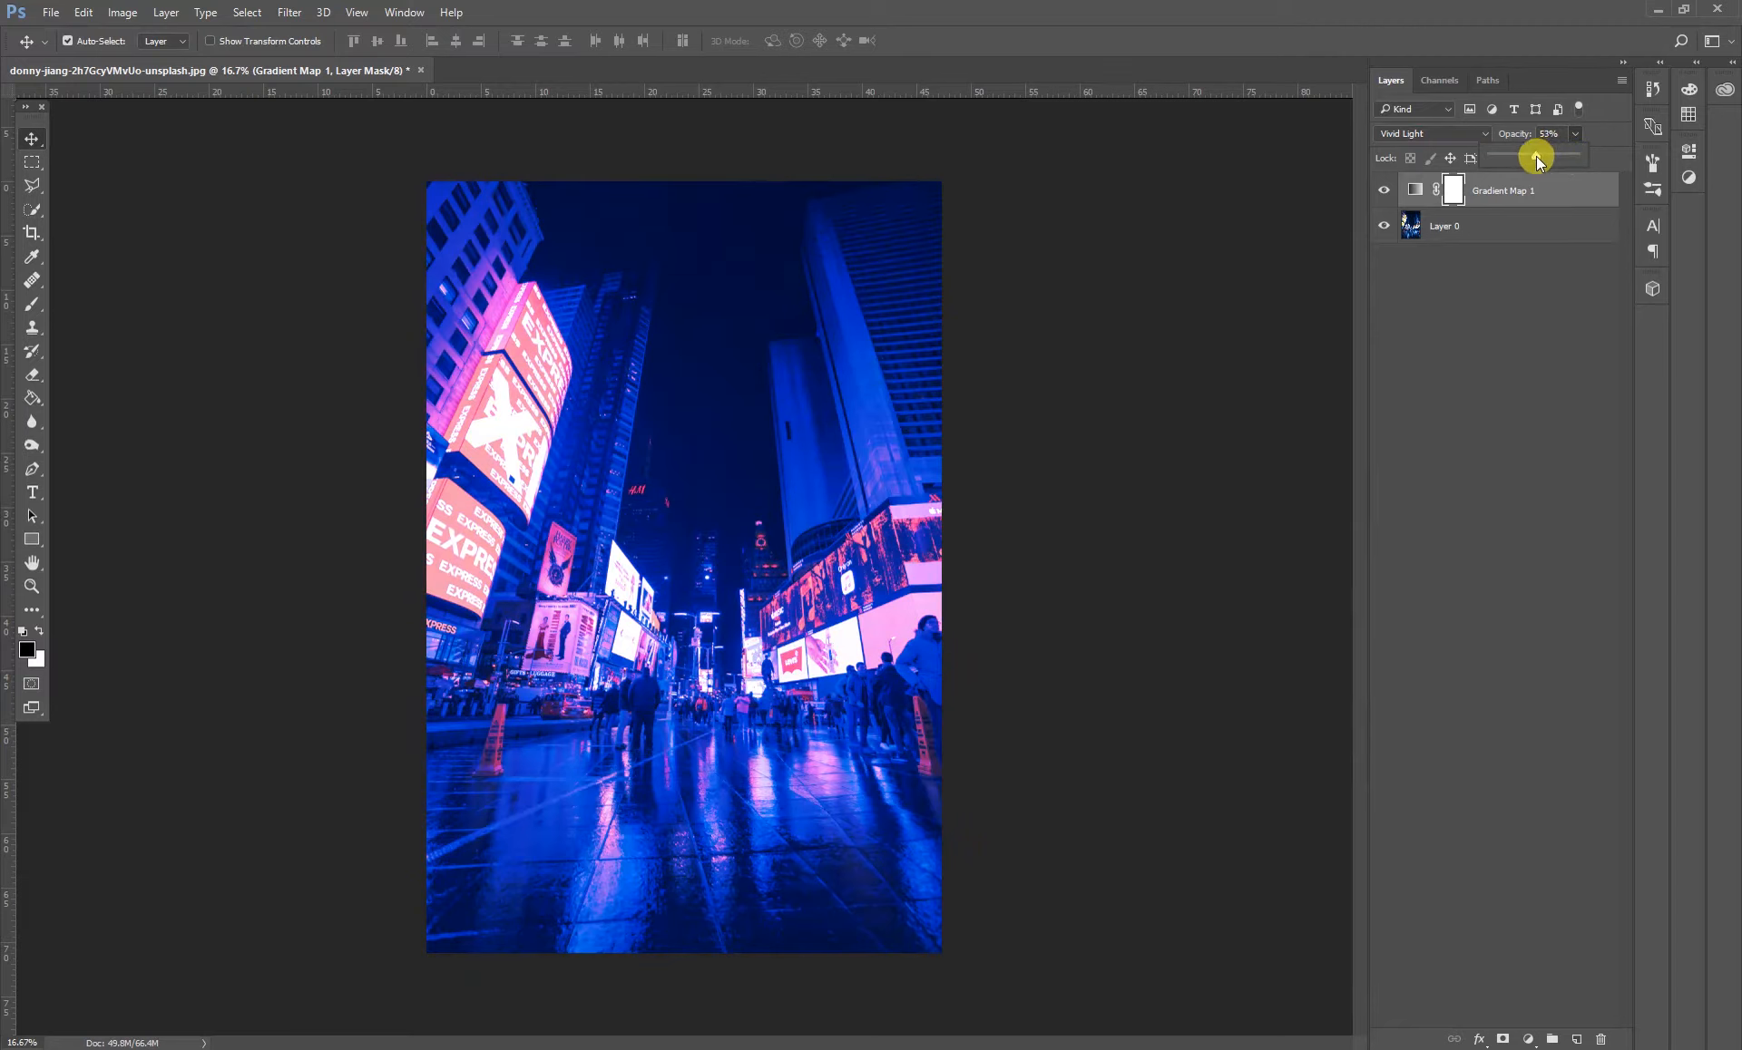
pyautogui.moveTo(1544, 159); pyautogui.dragTo(1547, 161)
pyautogui.moveTo(1560, 134); pyautogui.dragTo(1490, 122)
pyautogui.write('60')
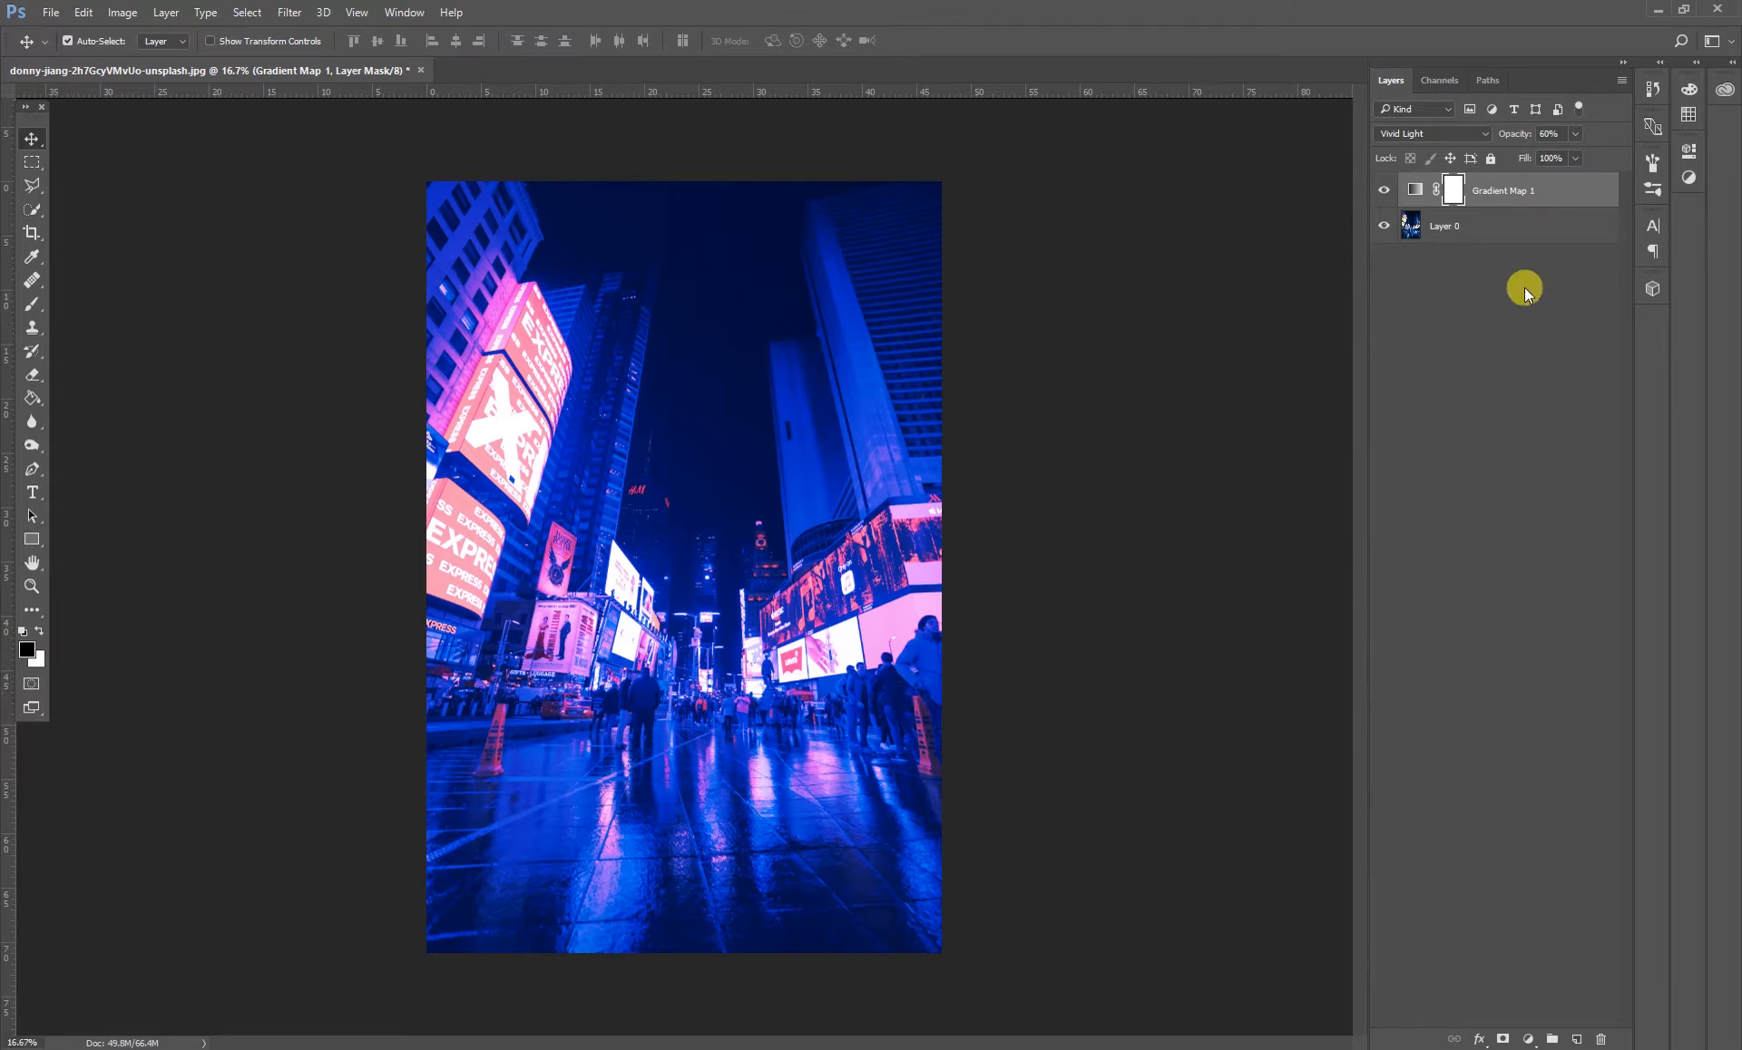
# - Paint black on the gradient map's mask over the street-level people and cones with a soft 500 px brush at 37% opacity
pyautogui.click(31, 303)
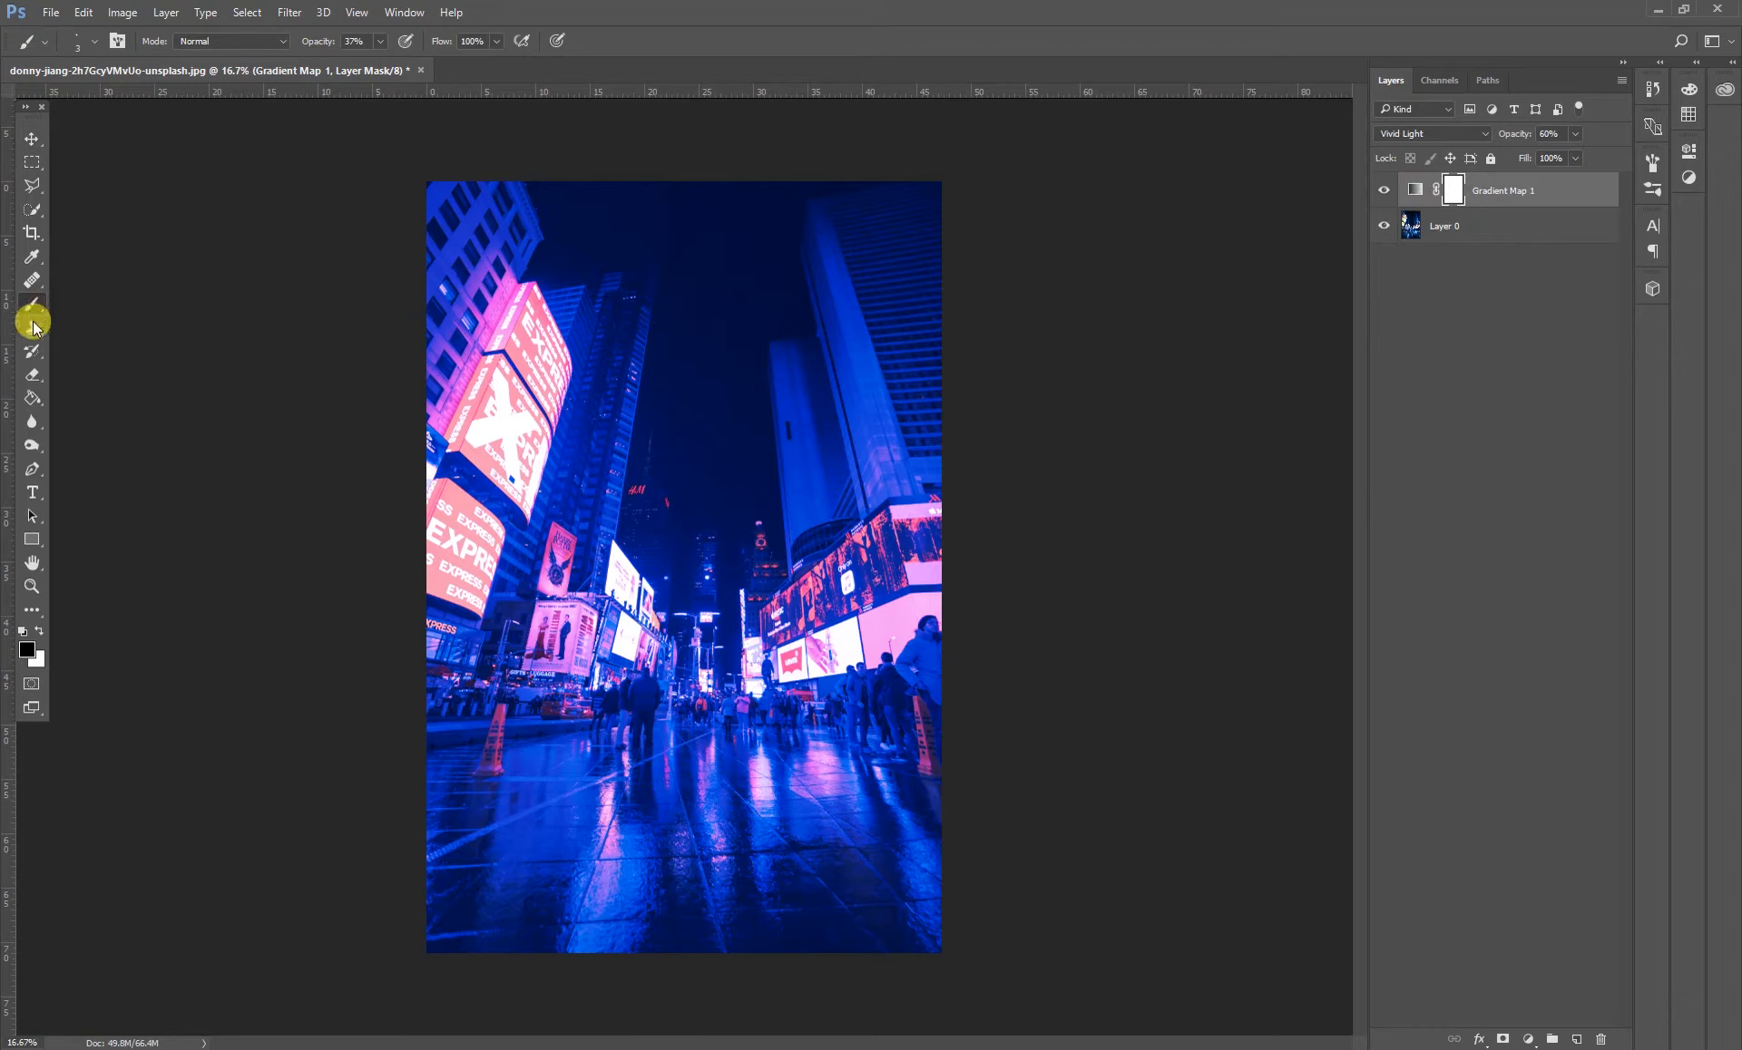
pyautogui.click(25, 653)
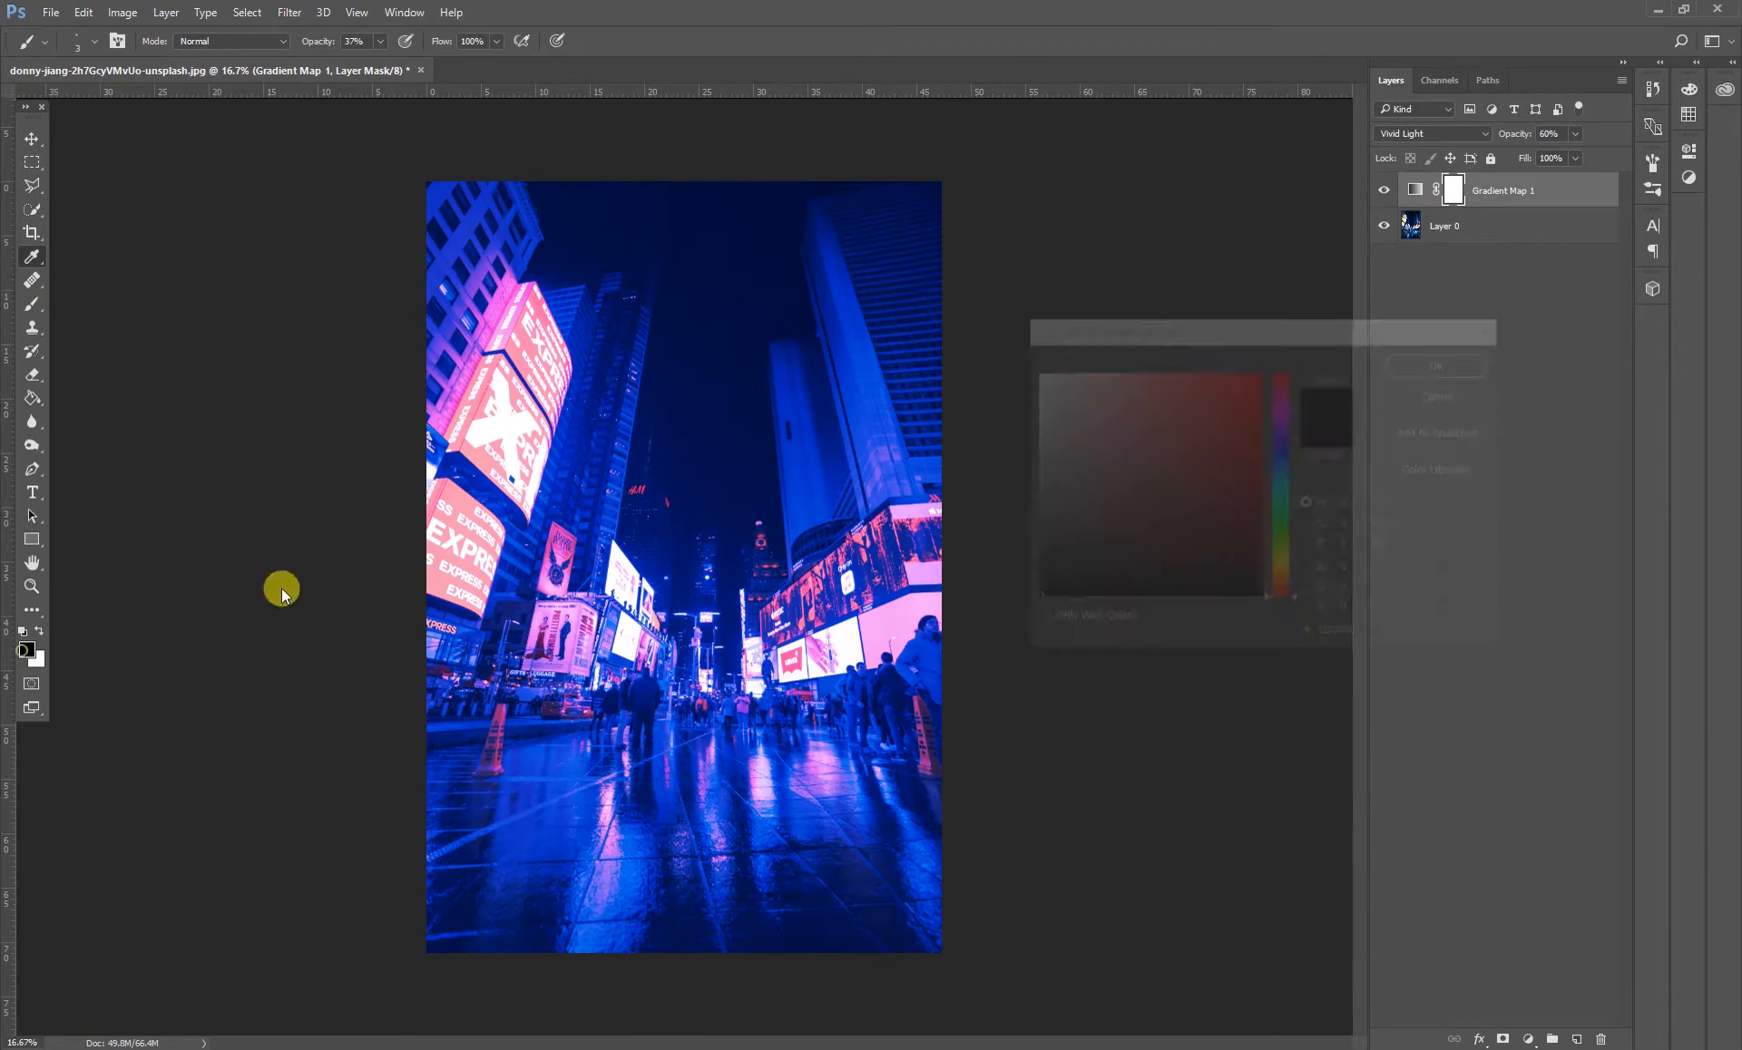
pyautogui.click(1445, 342)
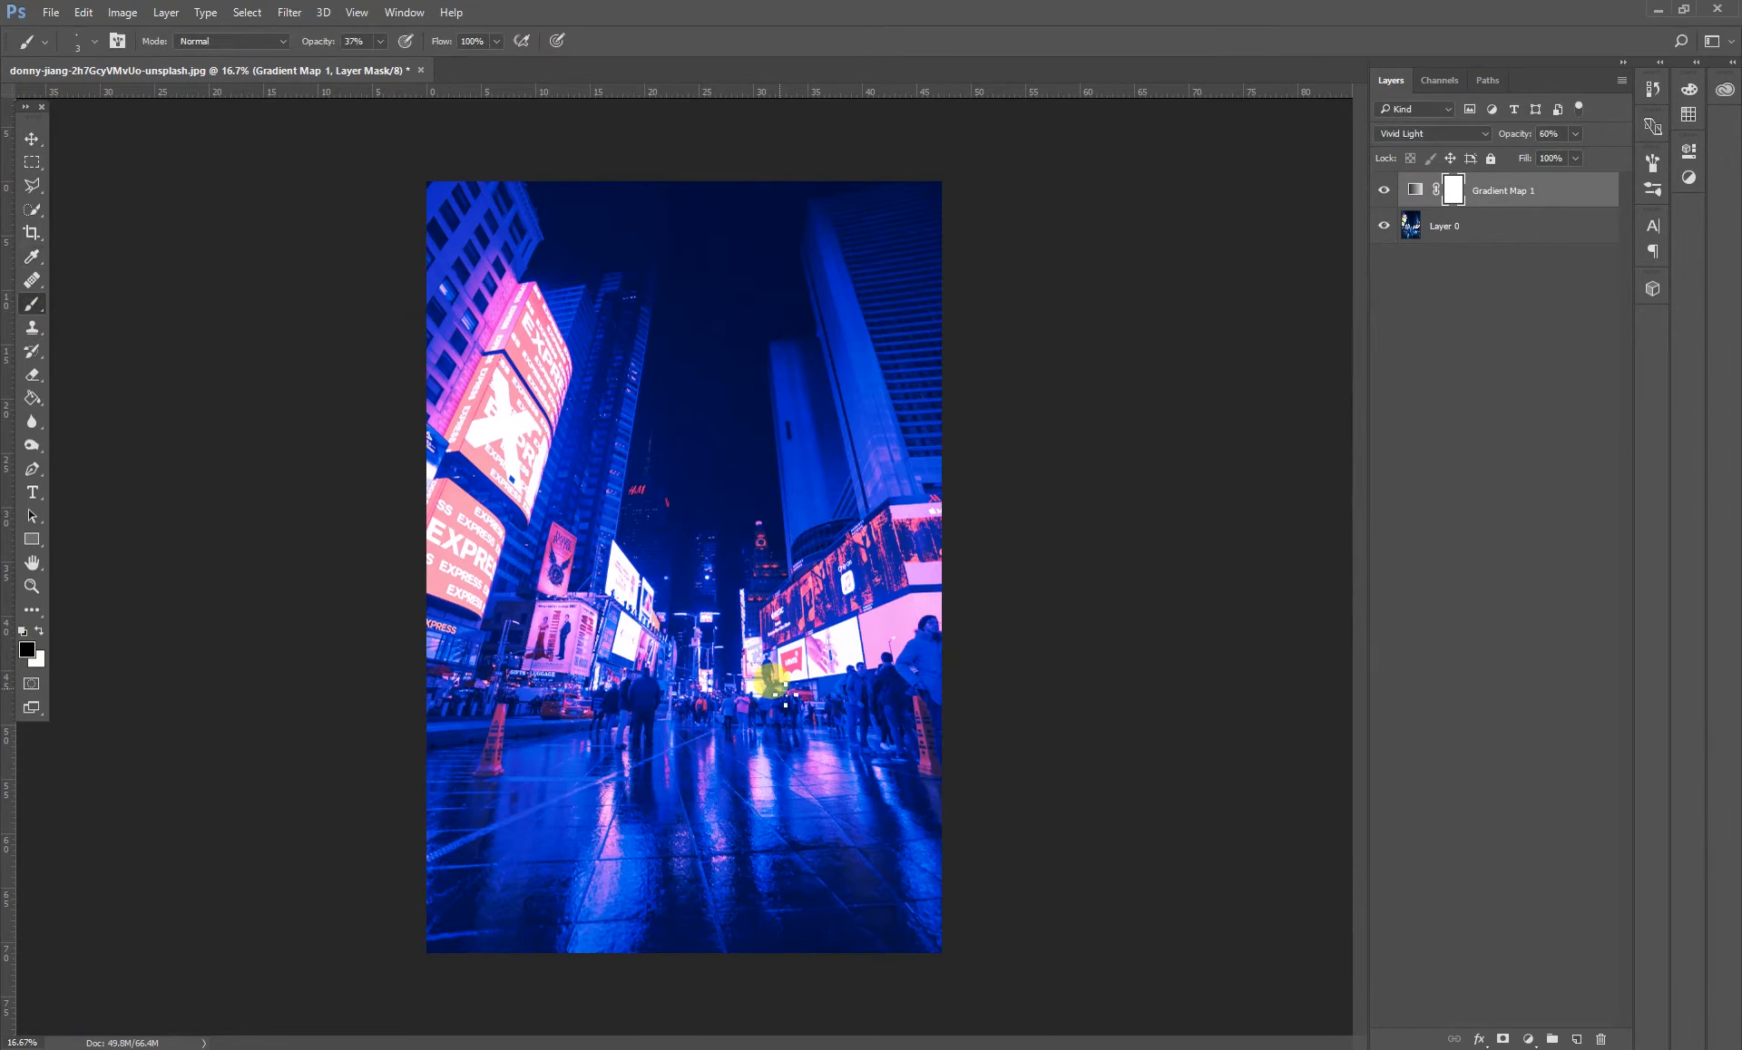
pyautogui.press(']')
pyautogui.press(']')
pyautogui.press(']')
pyautogui.press(']')
pyautogui.press(']')
pyautogui.press(']')
pyautogui.press(']')
pyautogui.press(']')
pyautogui.press(']')
pyautogui.press(']')
pyautogui.press(']')
pyautogui.press(']')
pyautogui.press(']')
pyautogui.press(']')
pyautogui.press(']')
pyautogui.press(']')
pyautogui.press(']')
pyautogui.press(']')
pyautogui.press(']')
pyautogui.press(']')
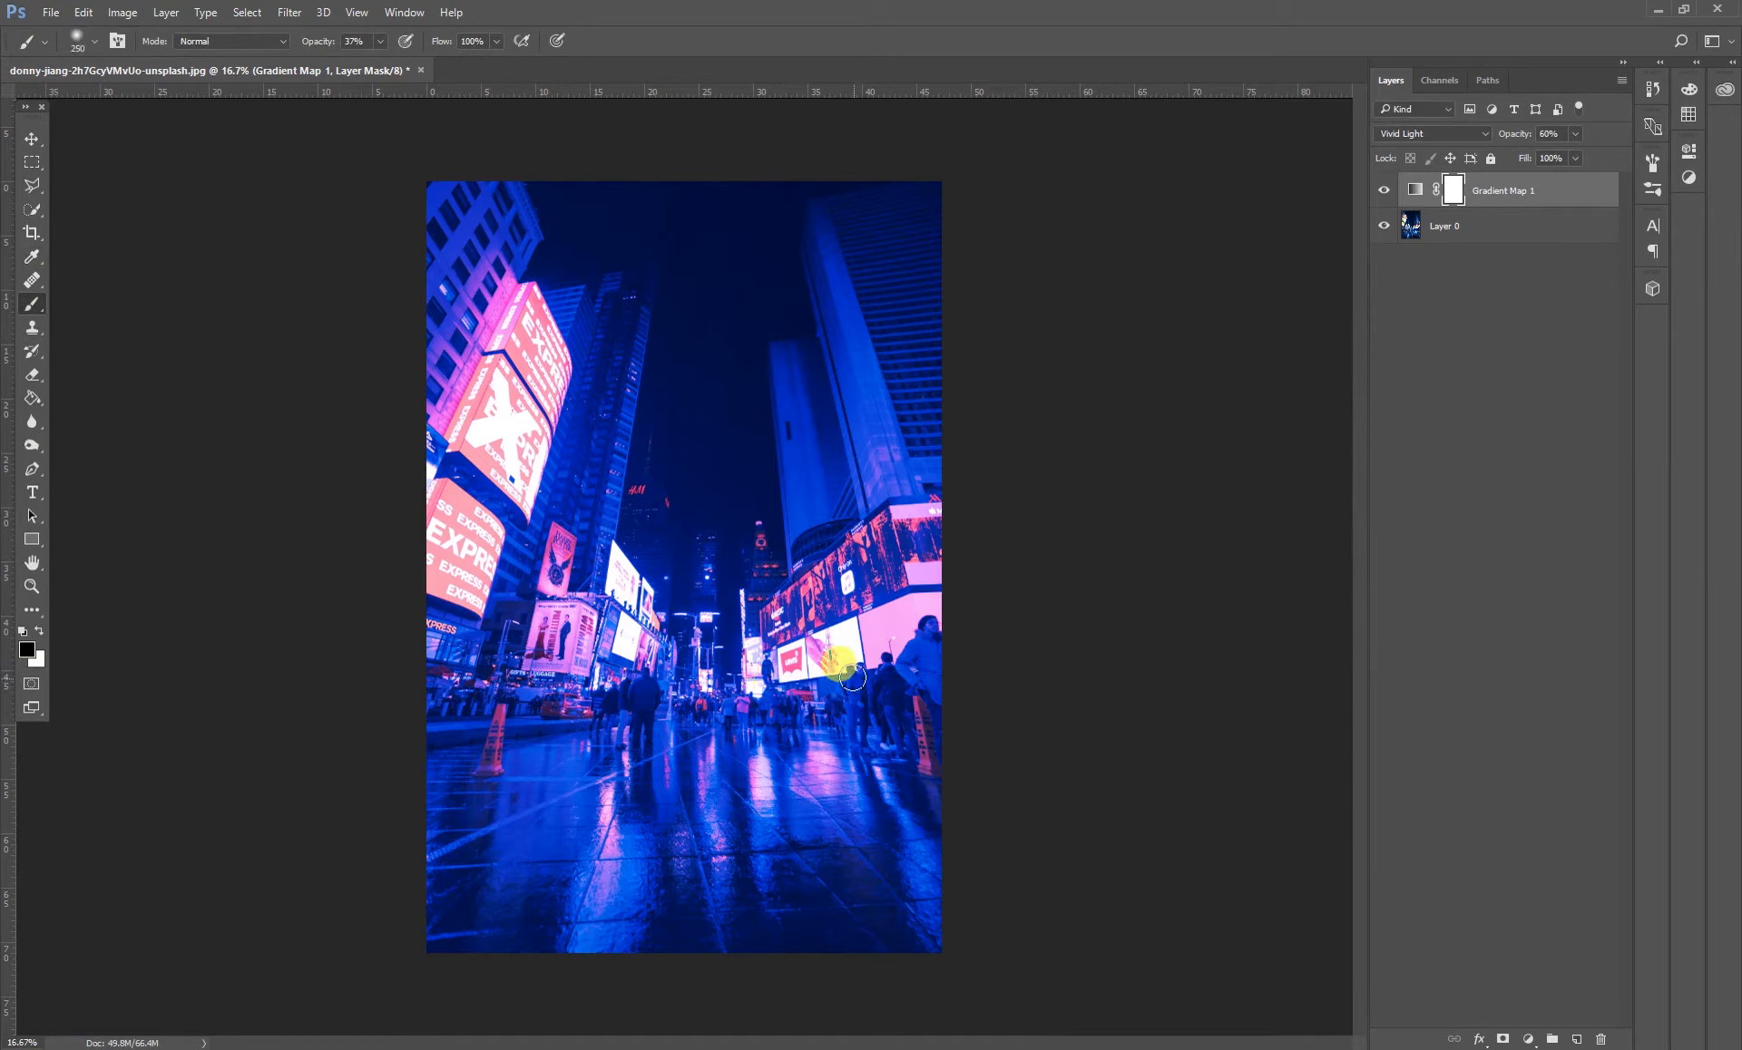
pyautogui.press(']')
pyautogui.press(']')
pyautogui.press(']')
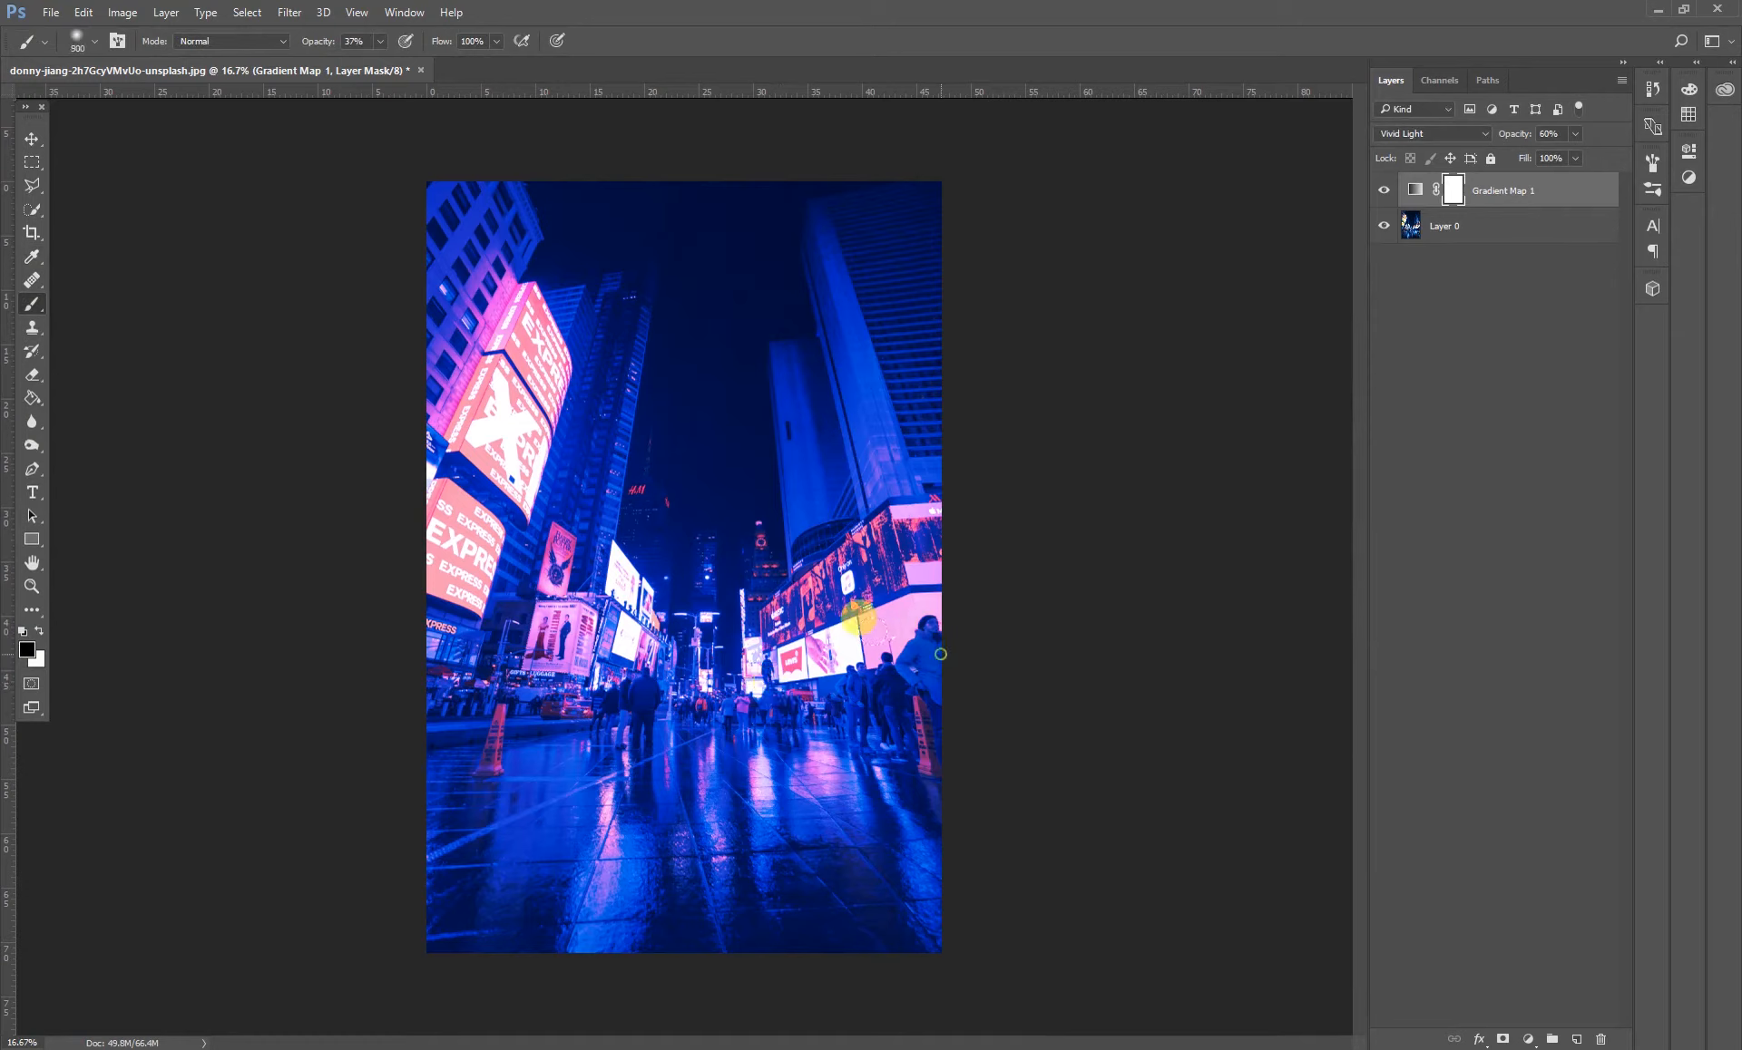
pyautogui.press('[')
pyautogui.press('[')
pyautogui.press('[')
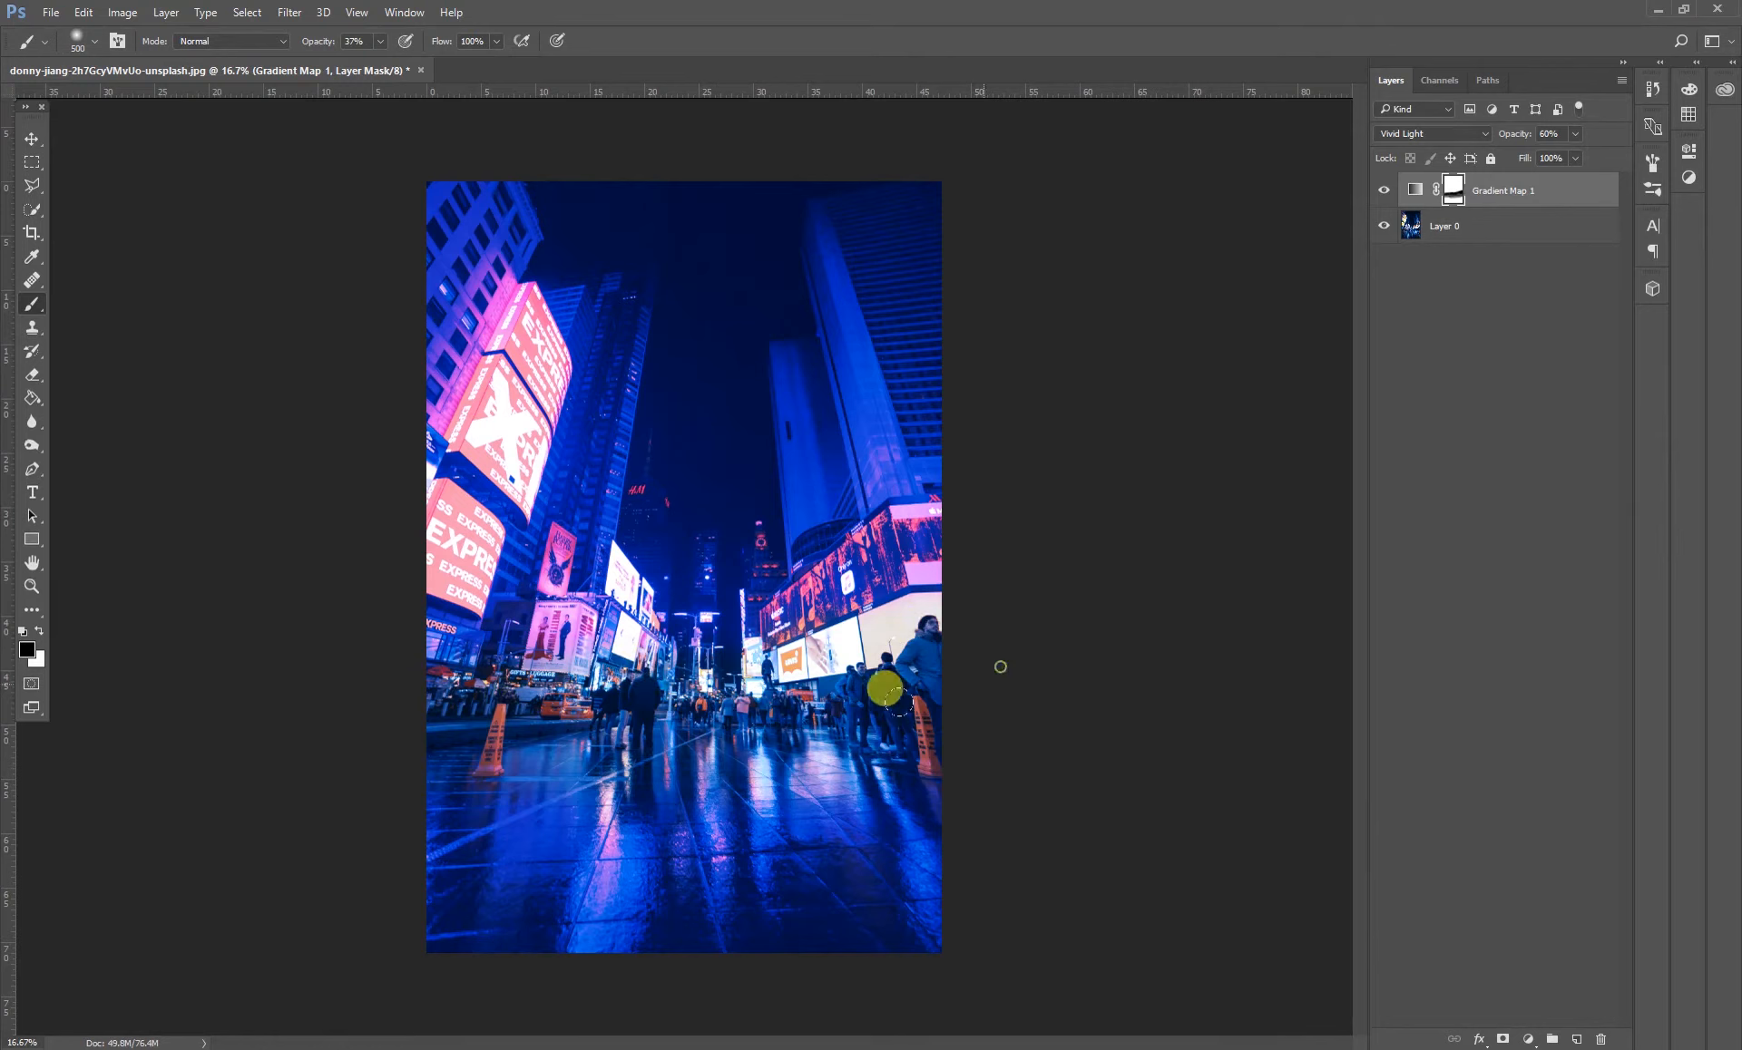
pyautogui.click(31, 141)
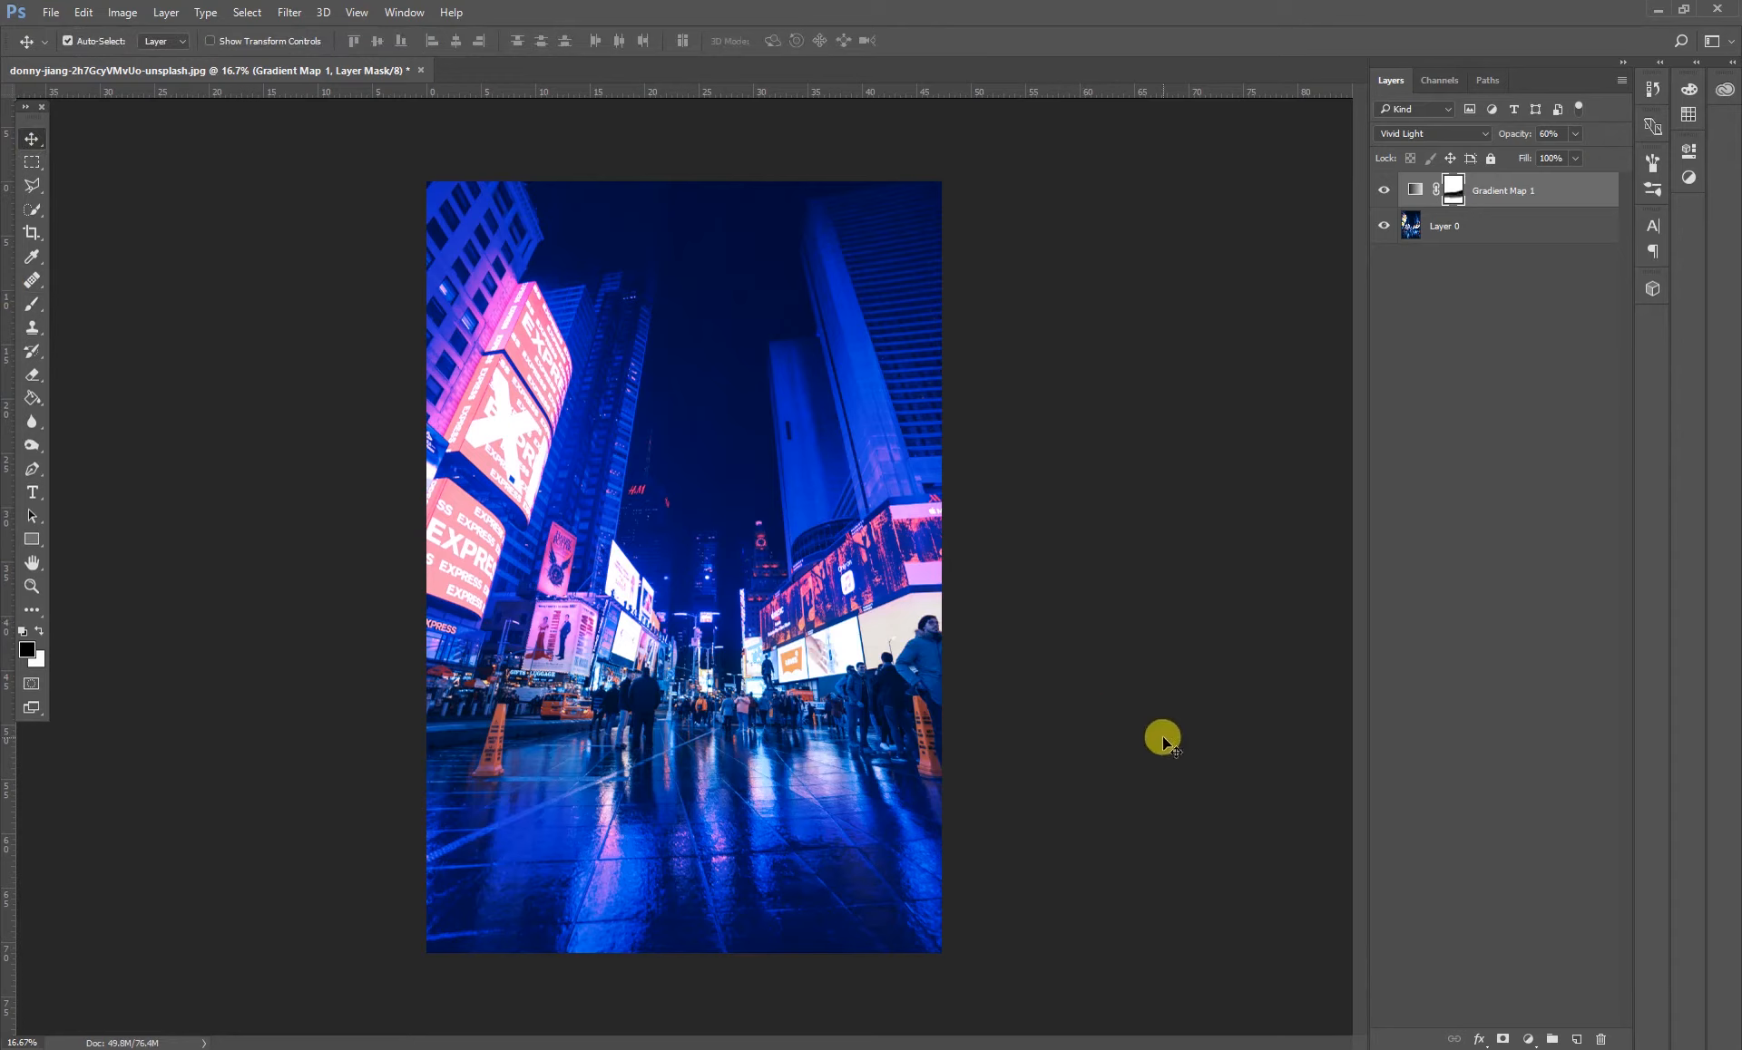
# - Add a Curves adjustment layer and raise the midtones of its Red channel
pyautogui.click(1528, 1039)
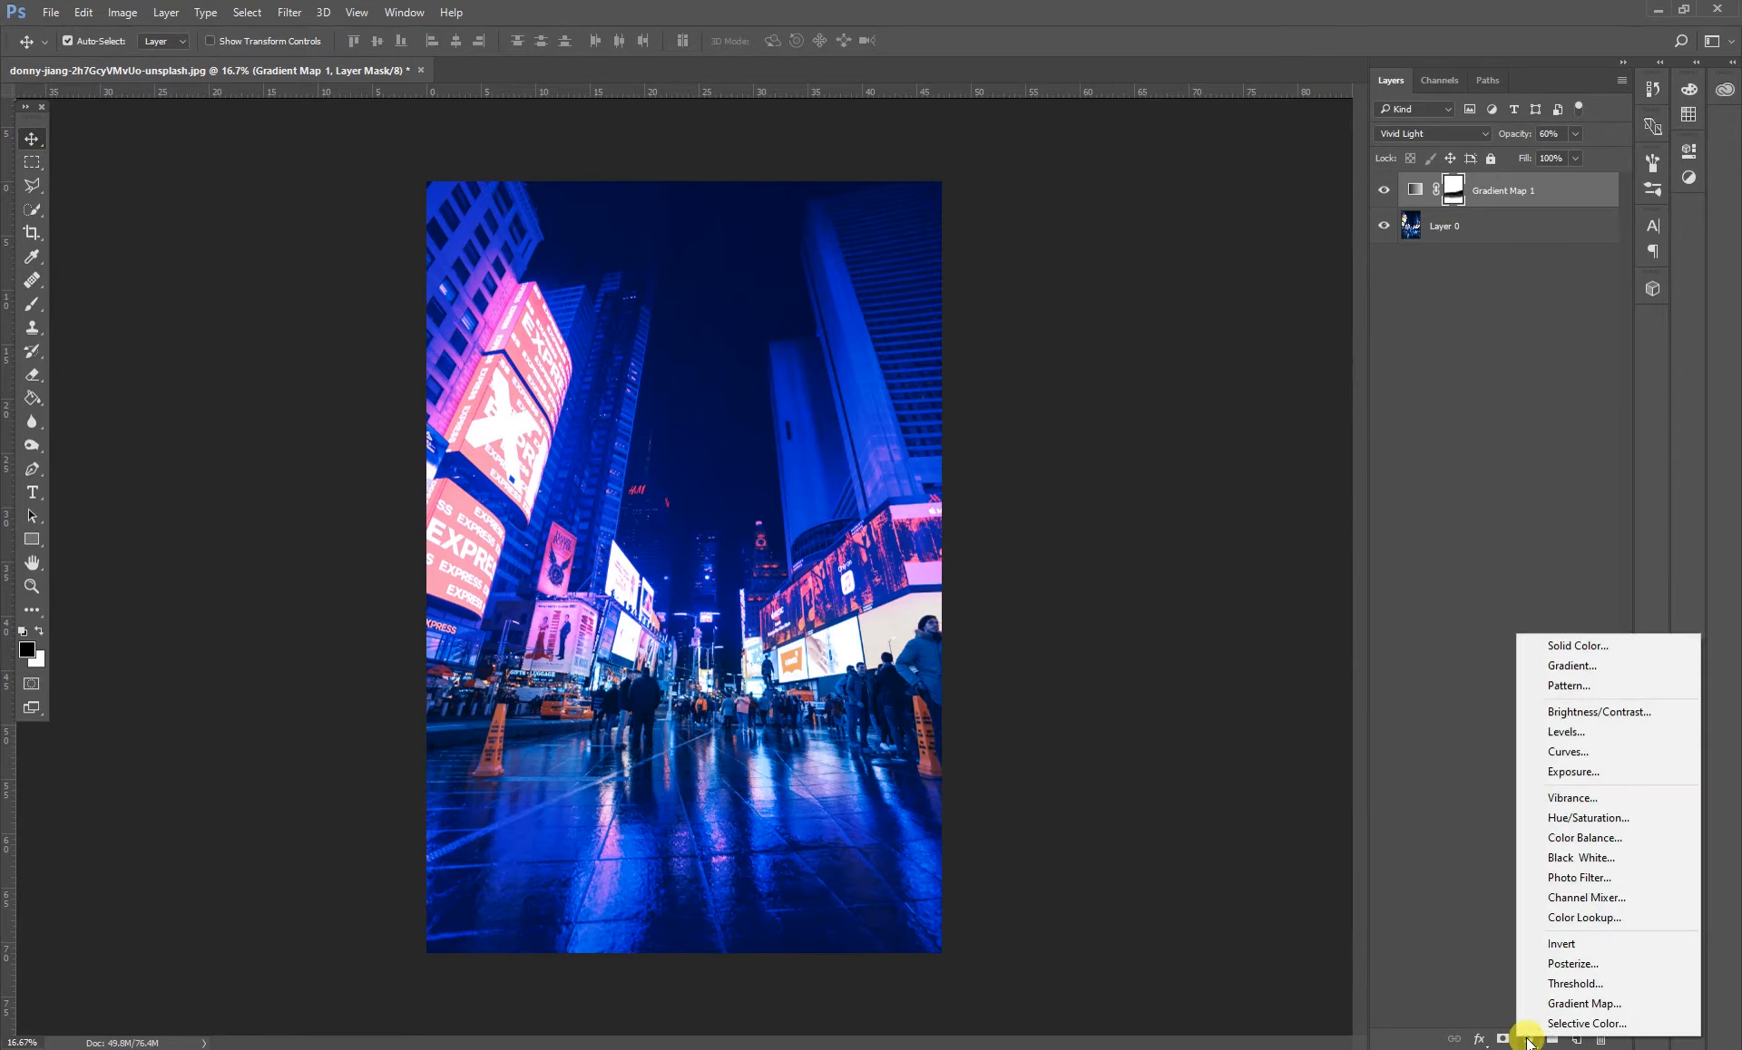
pyautogui.click(1559, 755)
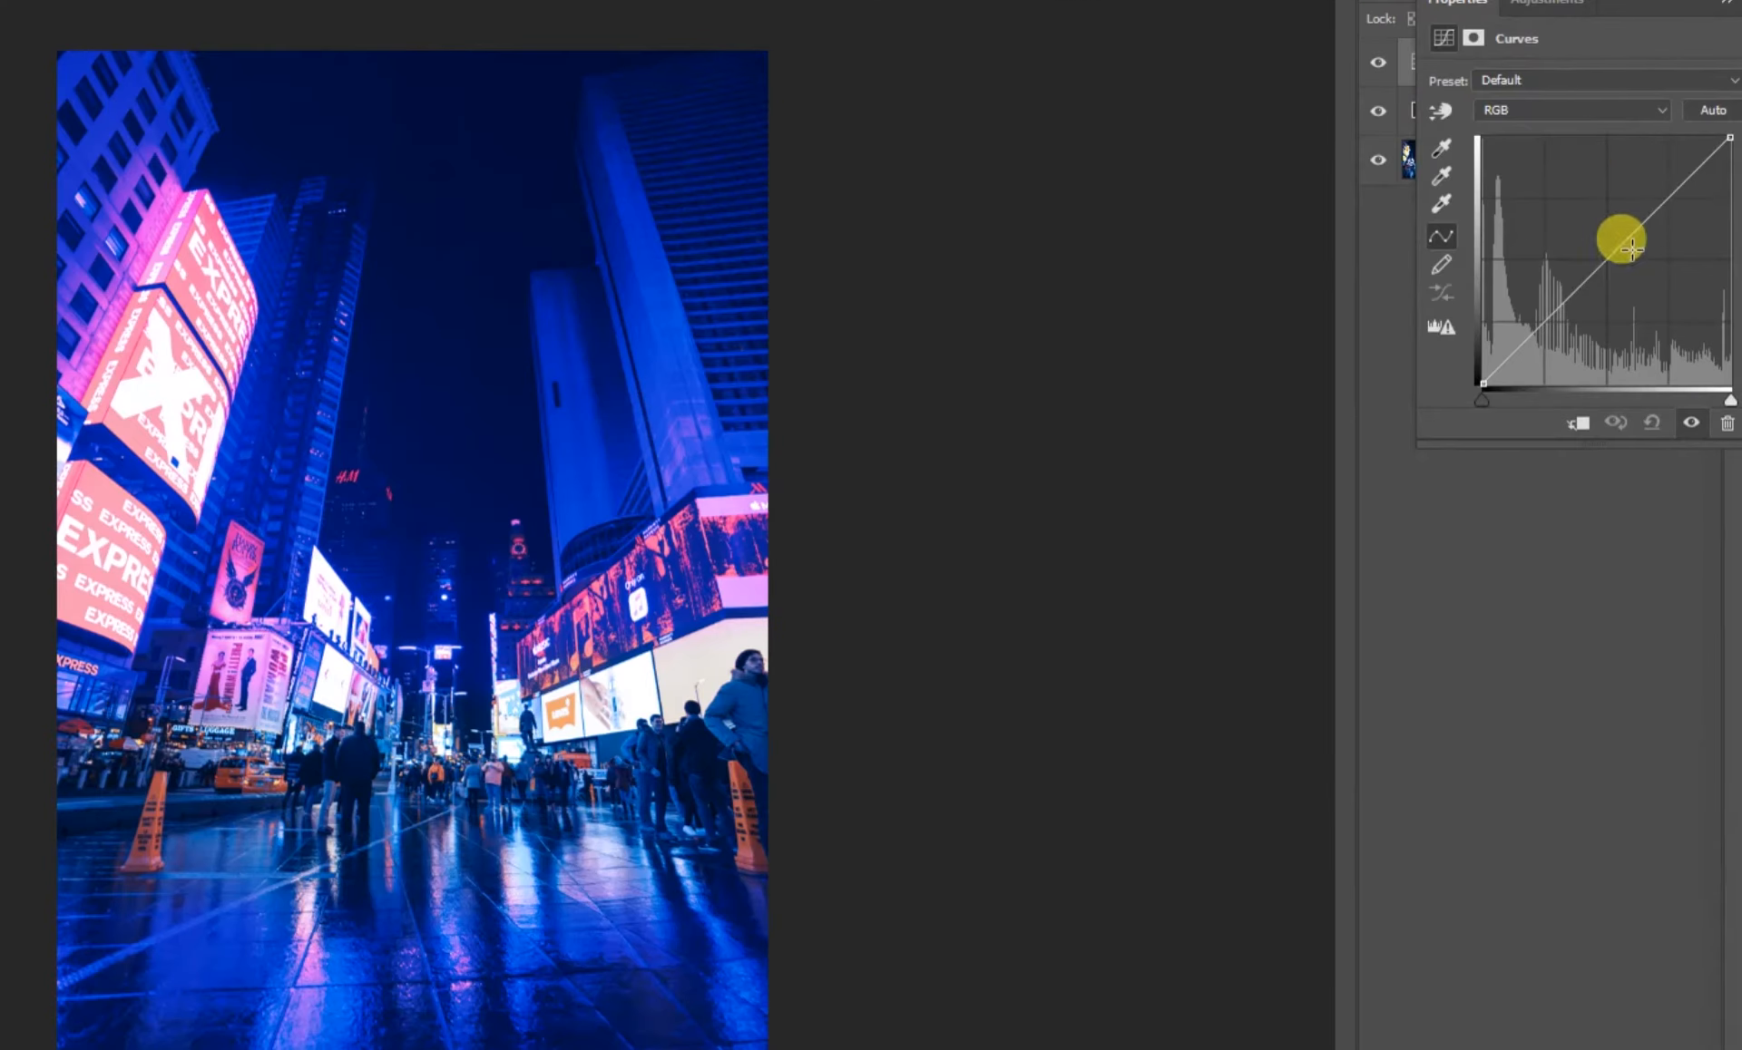
pyautogui.click(1492, 225)
pyautogui.click(1495, 145)
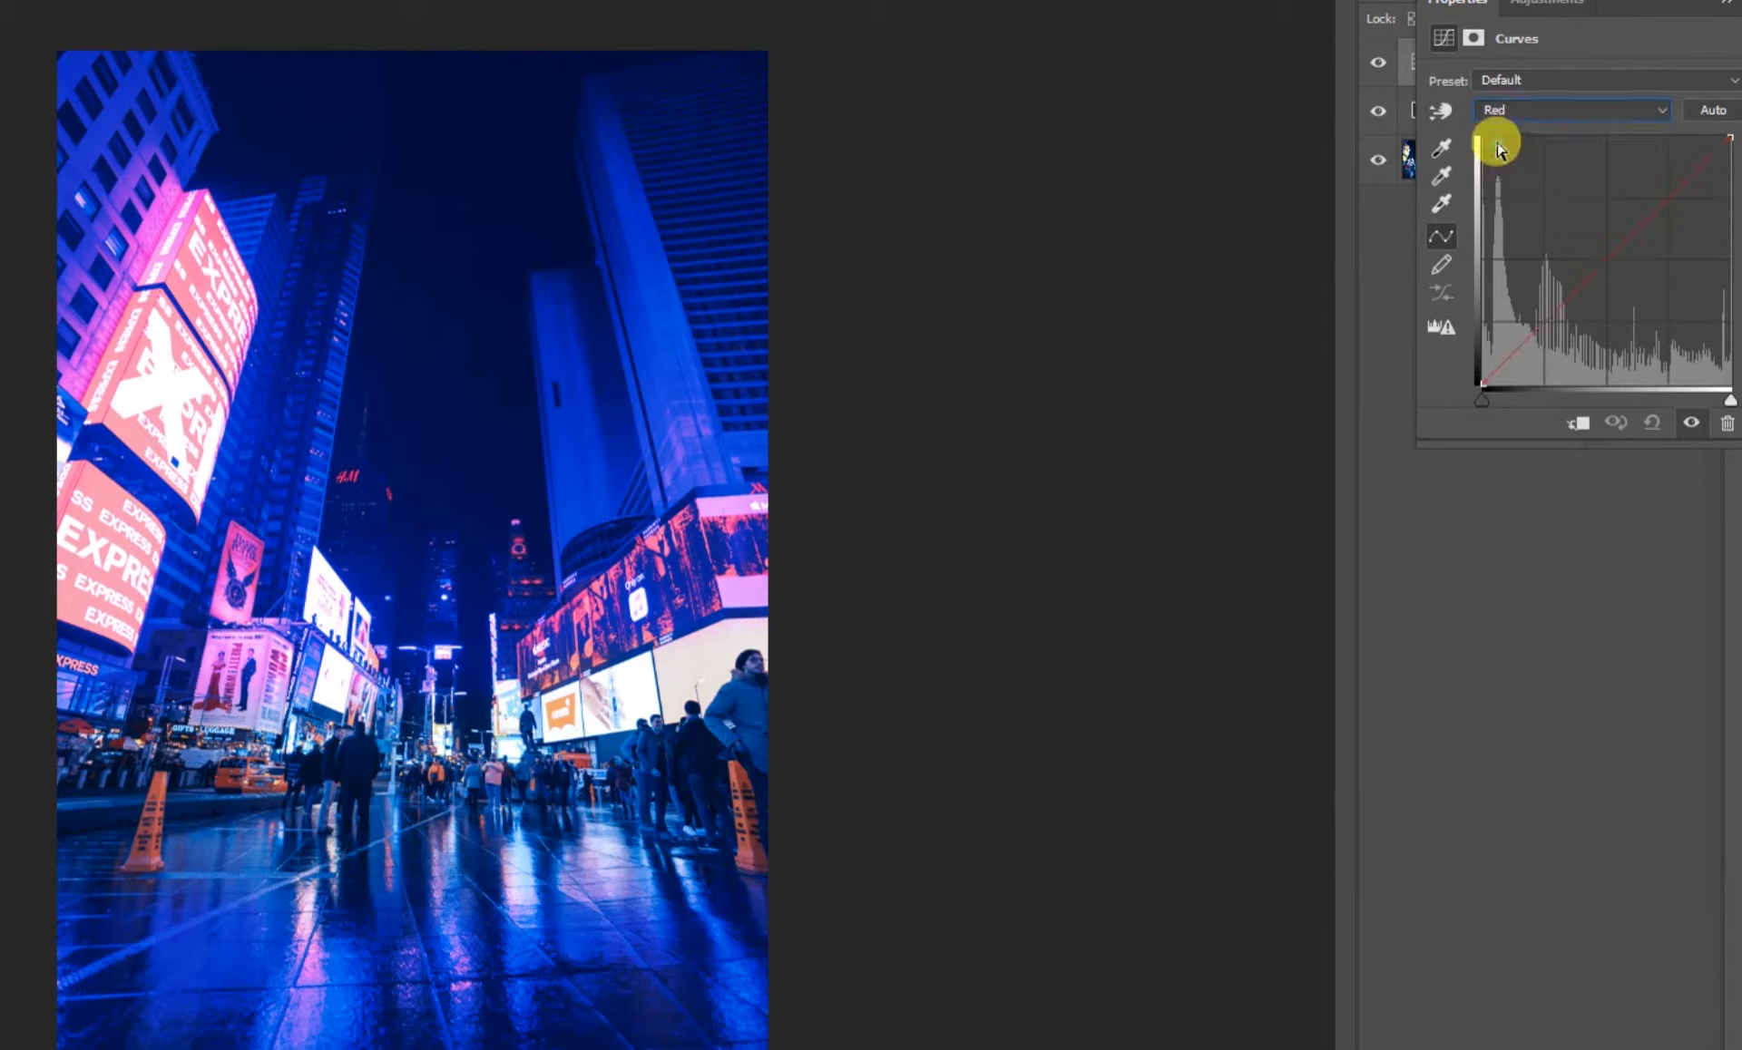
pyautogui.moveTo(1605, 246)
pyautogui.mouseDown()
pyautogui.moveTo(1598, 189)
pyautogui.moveTo(1608, 221)
pyautogui.mouseUp()
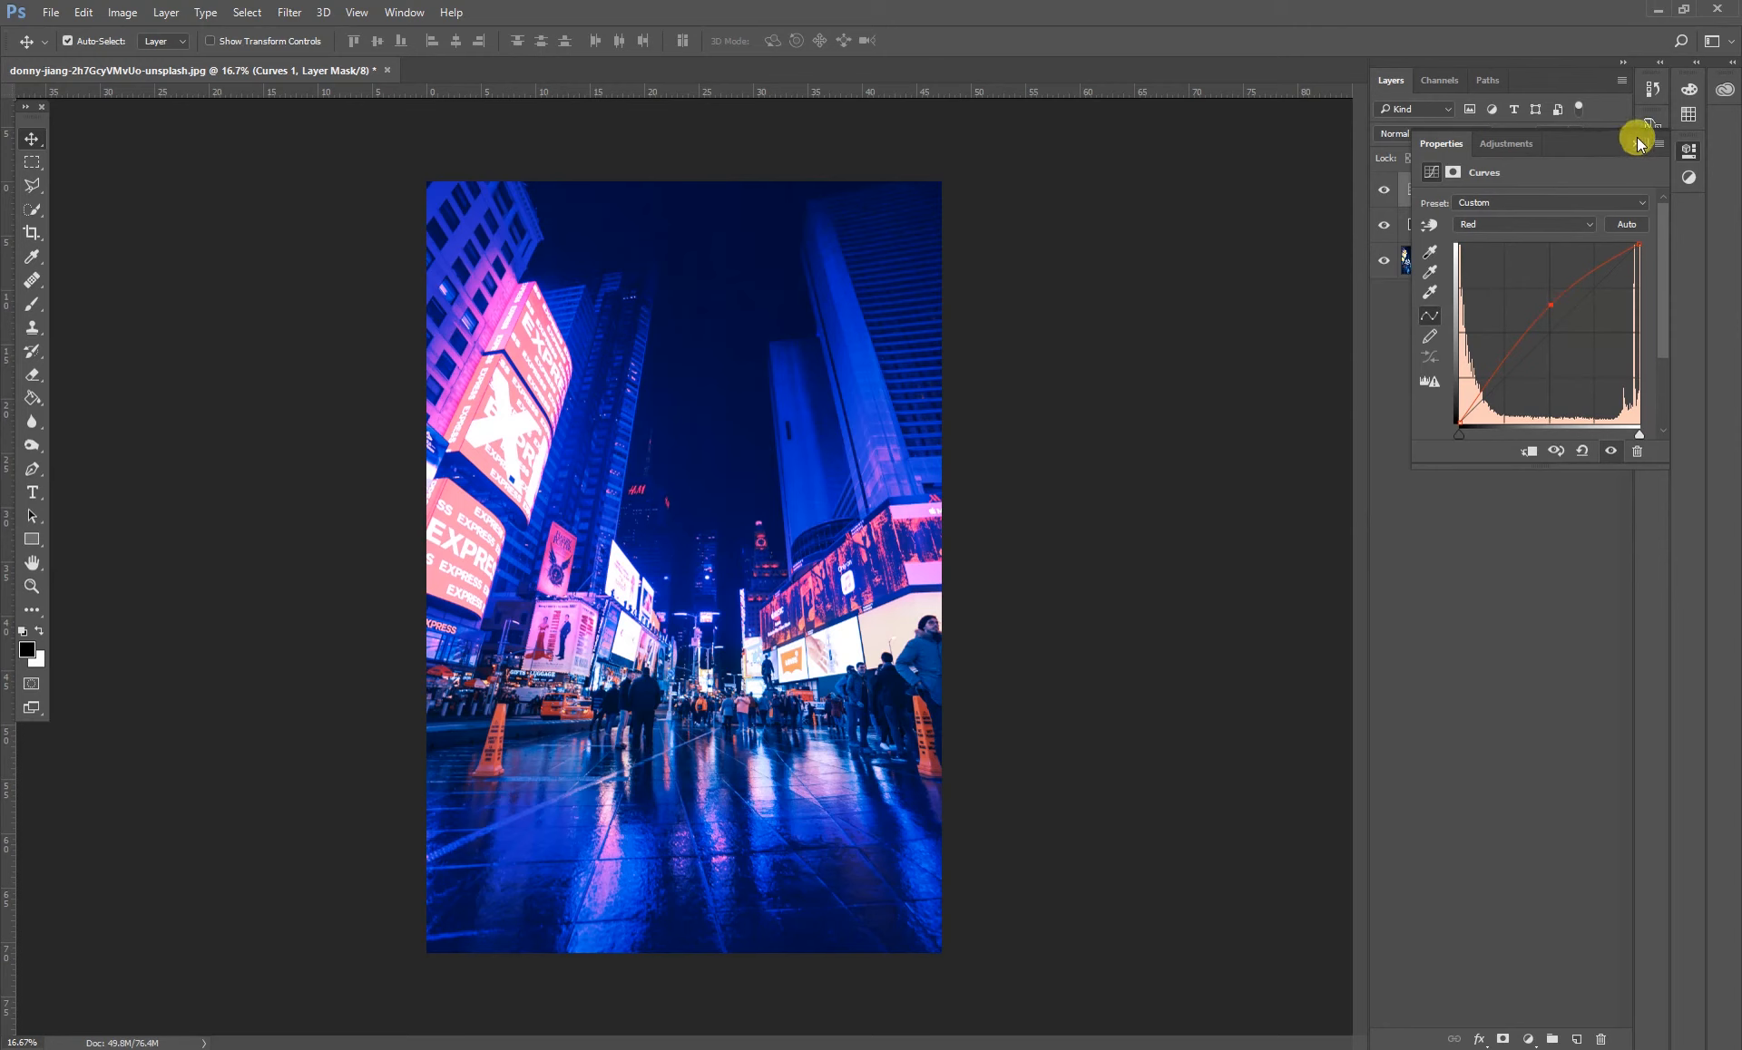
pyautogui.click(1638, 143)
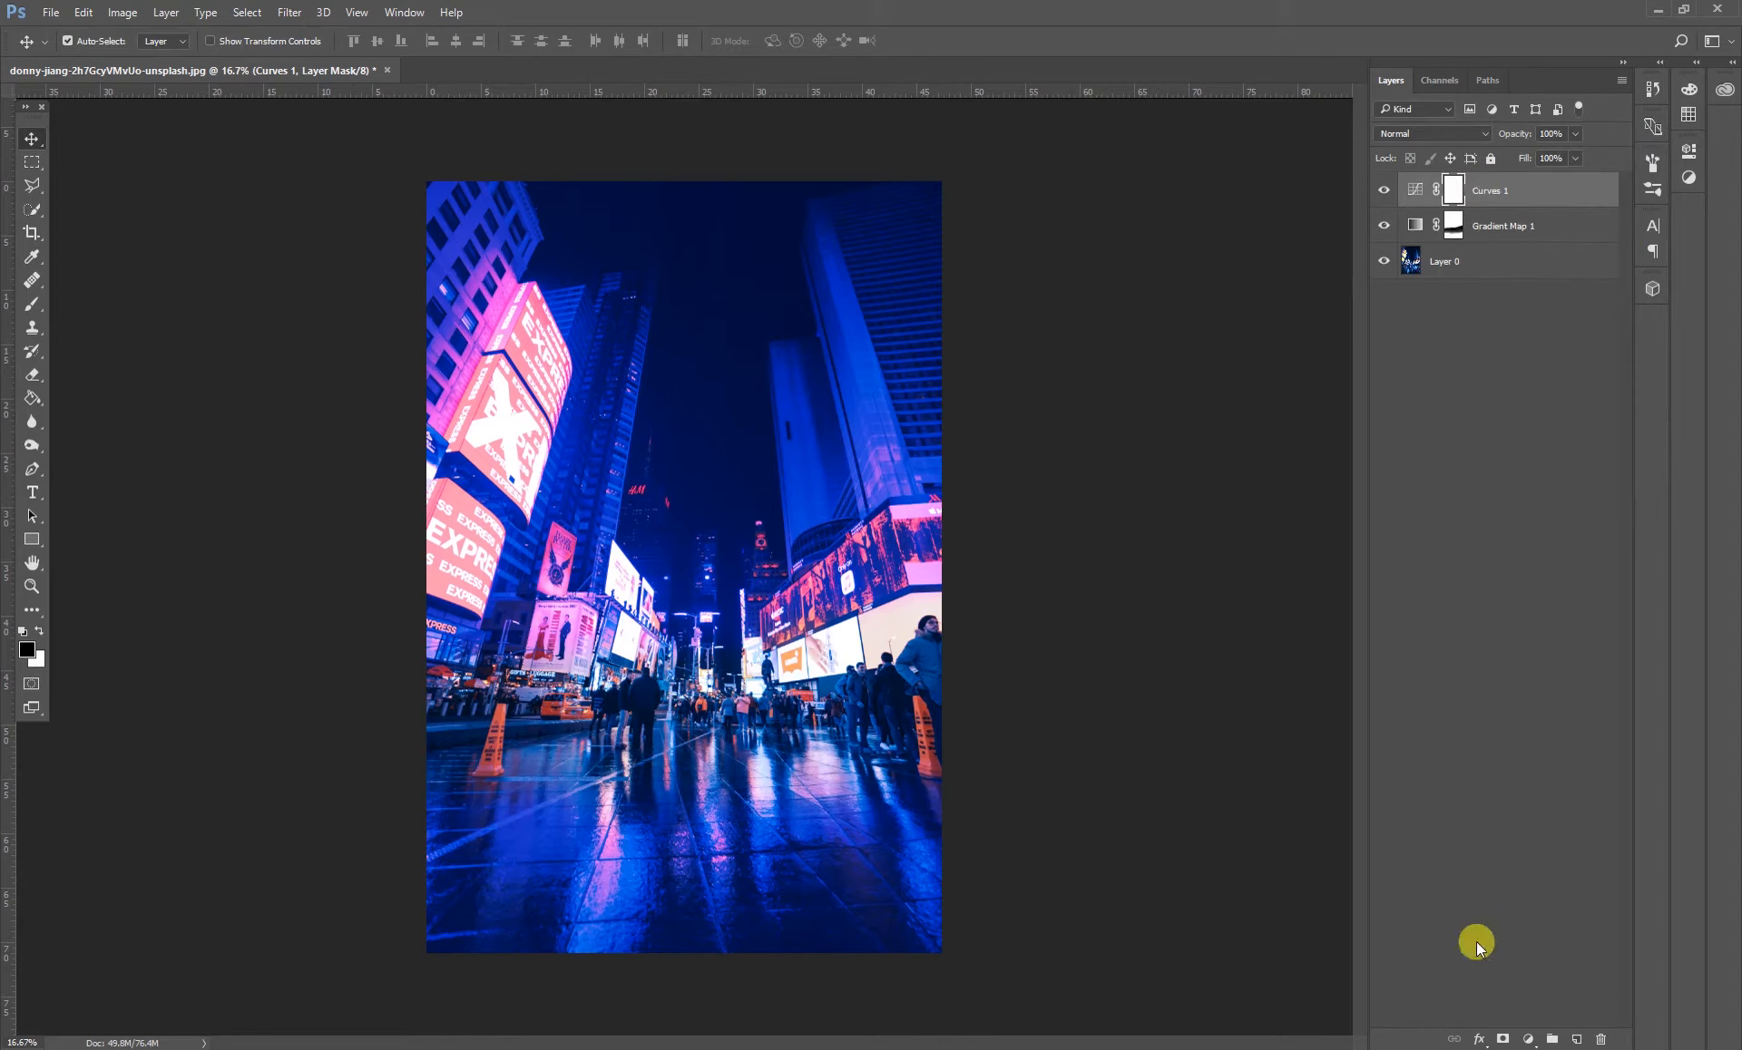
# - Add a second Curves adjustment layer and slightly lower the RGB midtones to darken the image
pyautogui.click(1529, 1038)
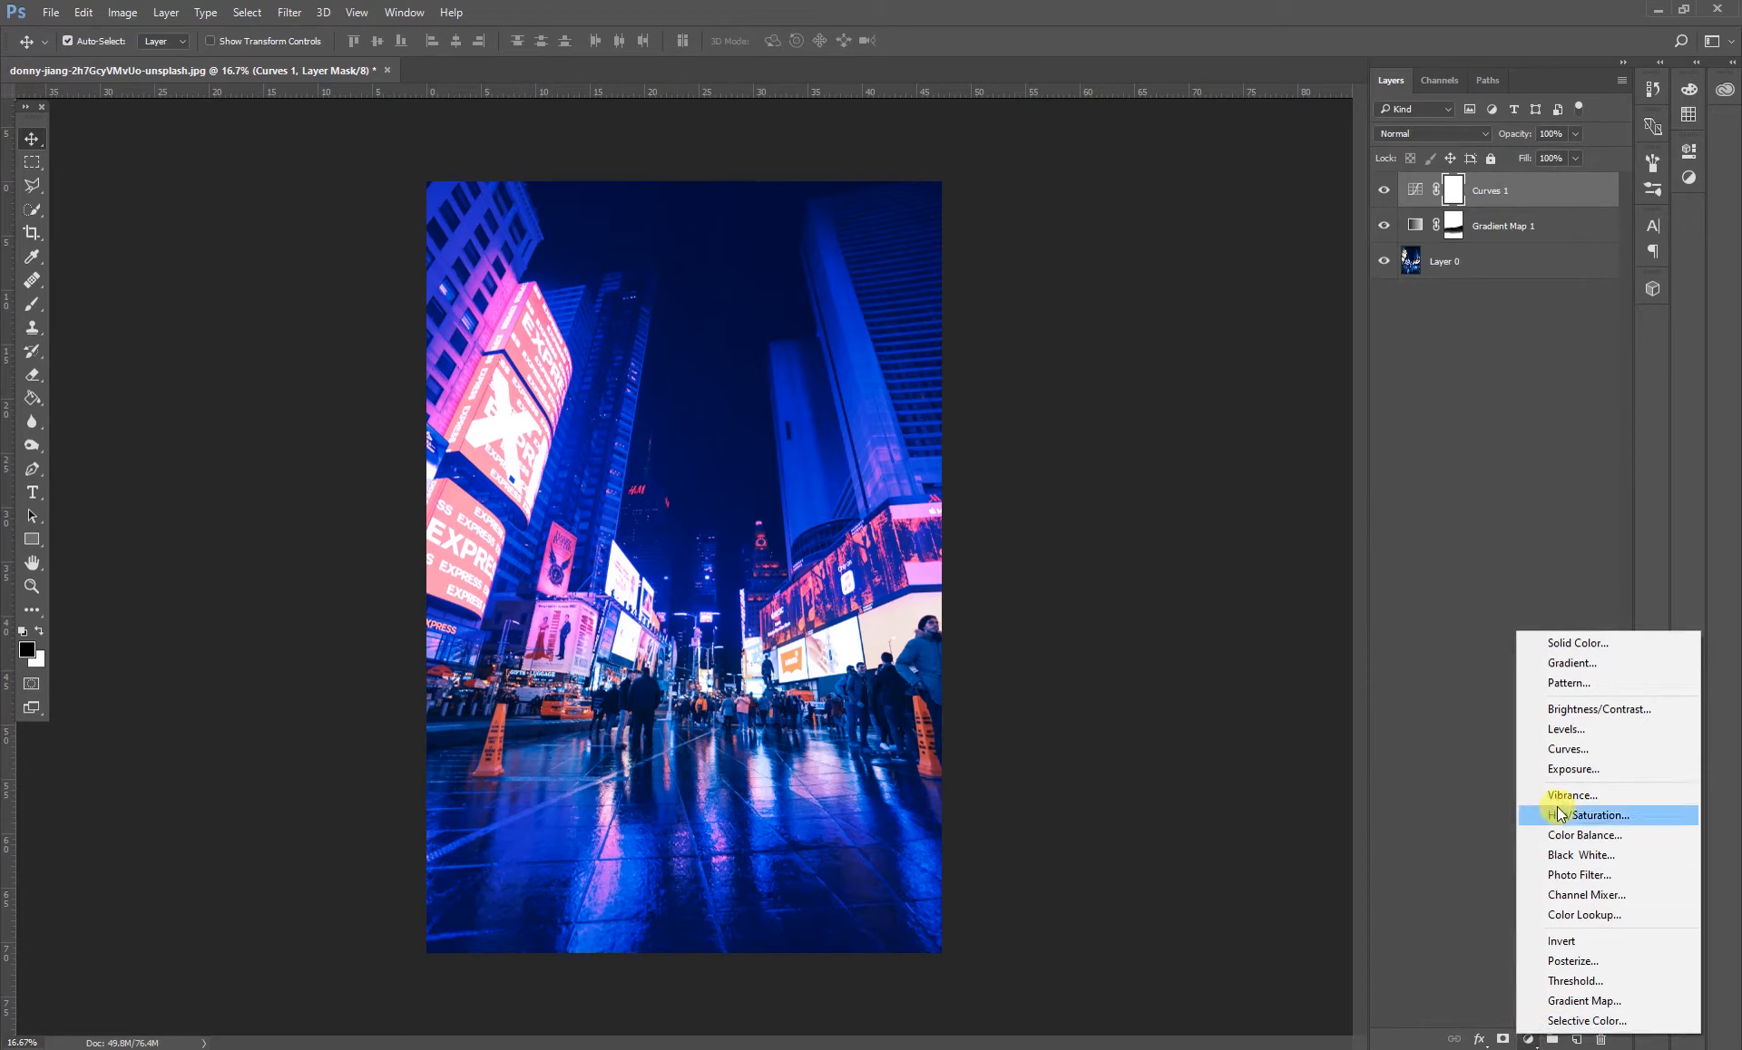
pyautogui.click(1563, 750)
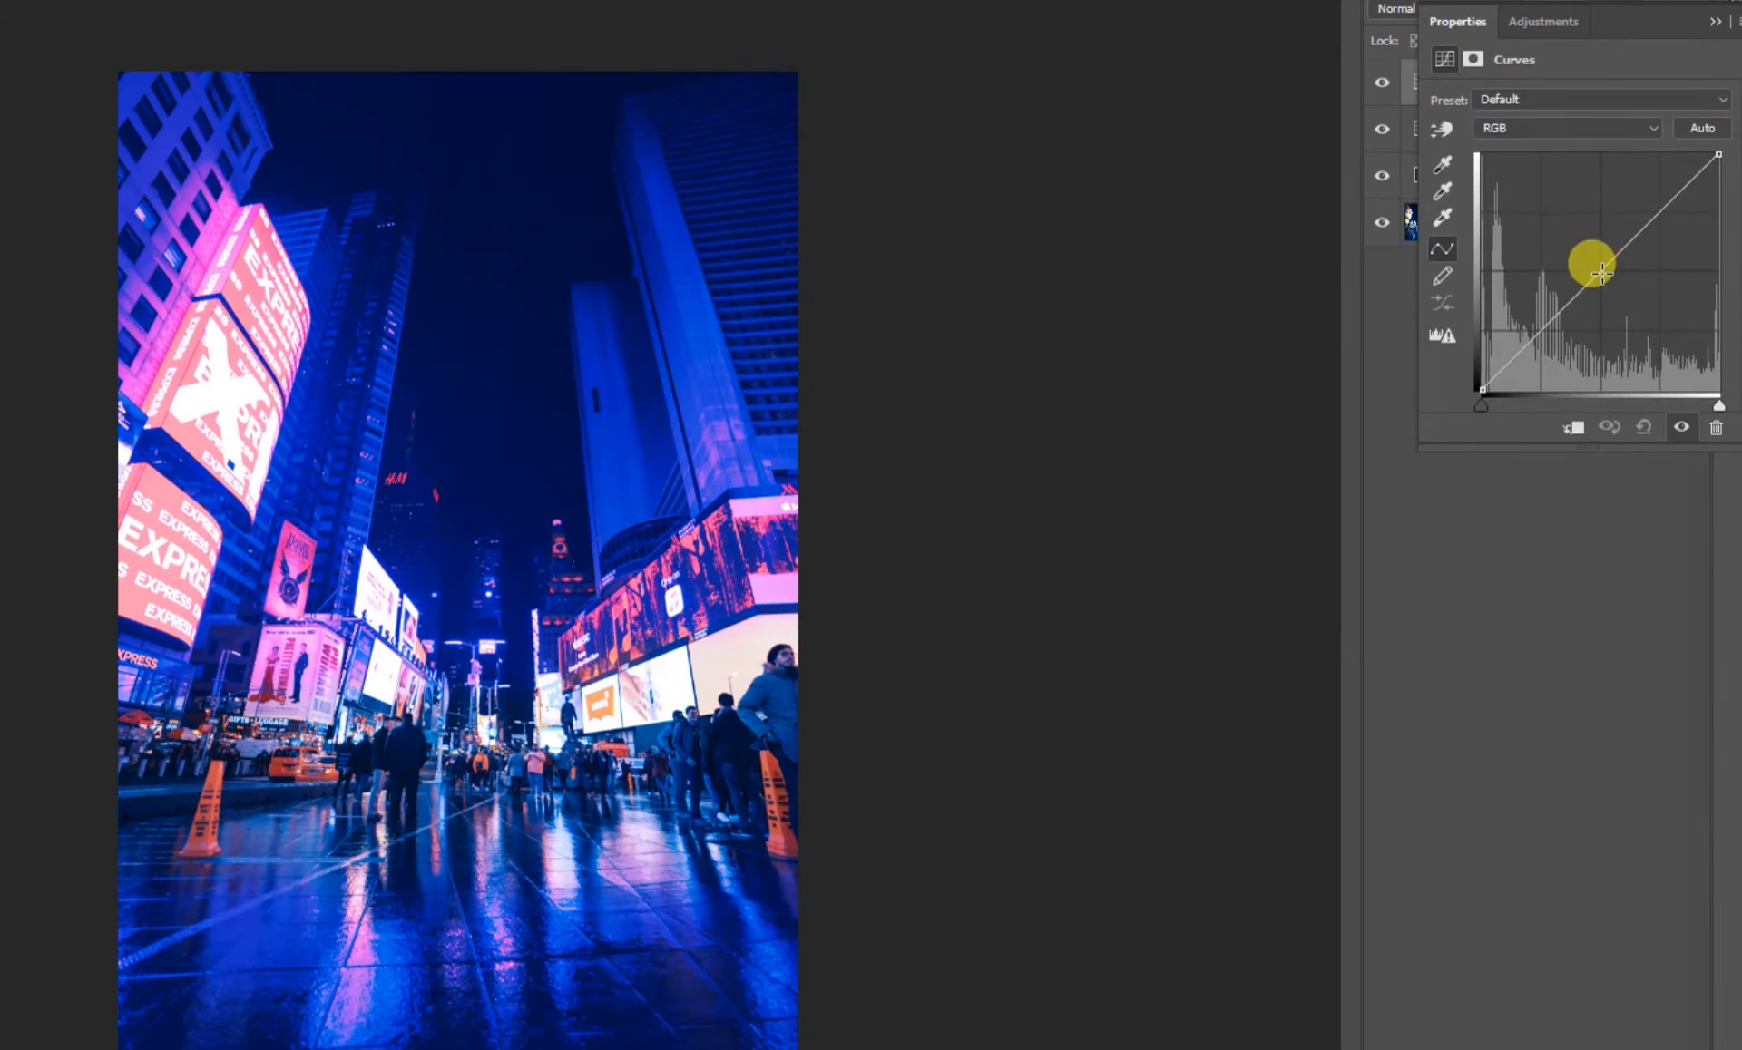
pyautogui.moveTo(1601, 273); pyautogui.dragTo(1608, 281)
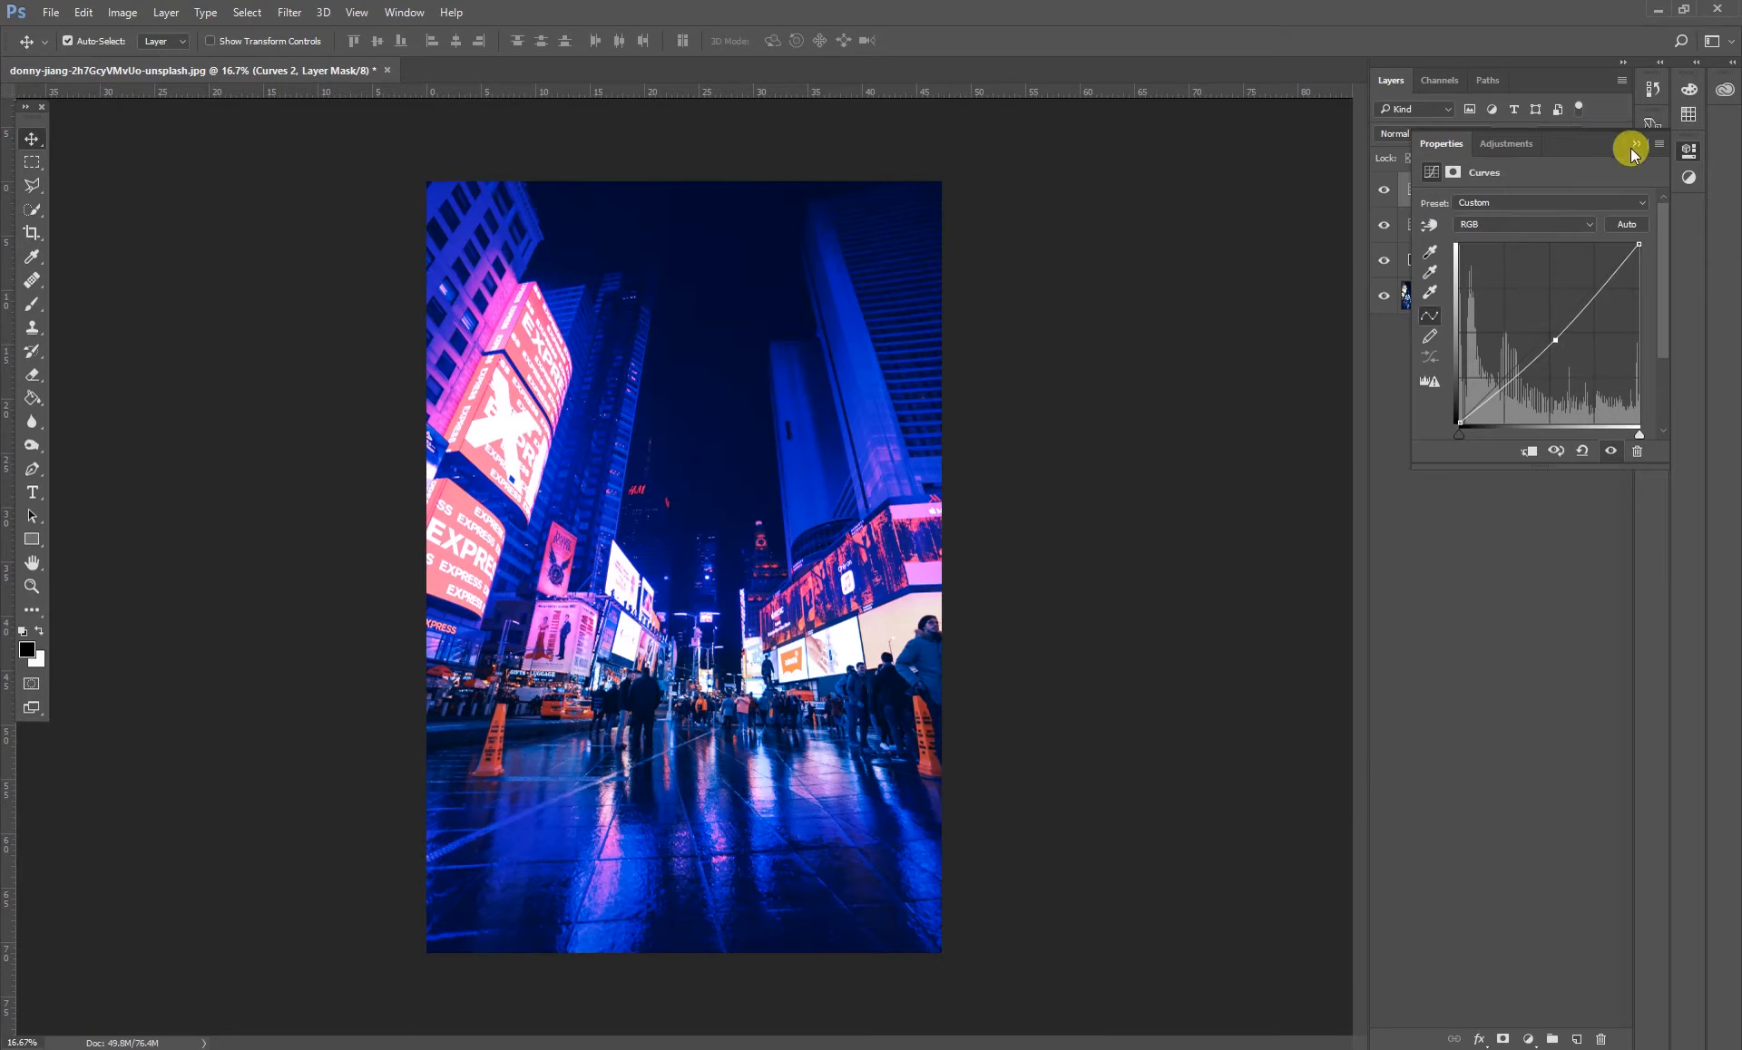
pyautogui.click(1714, 20)
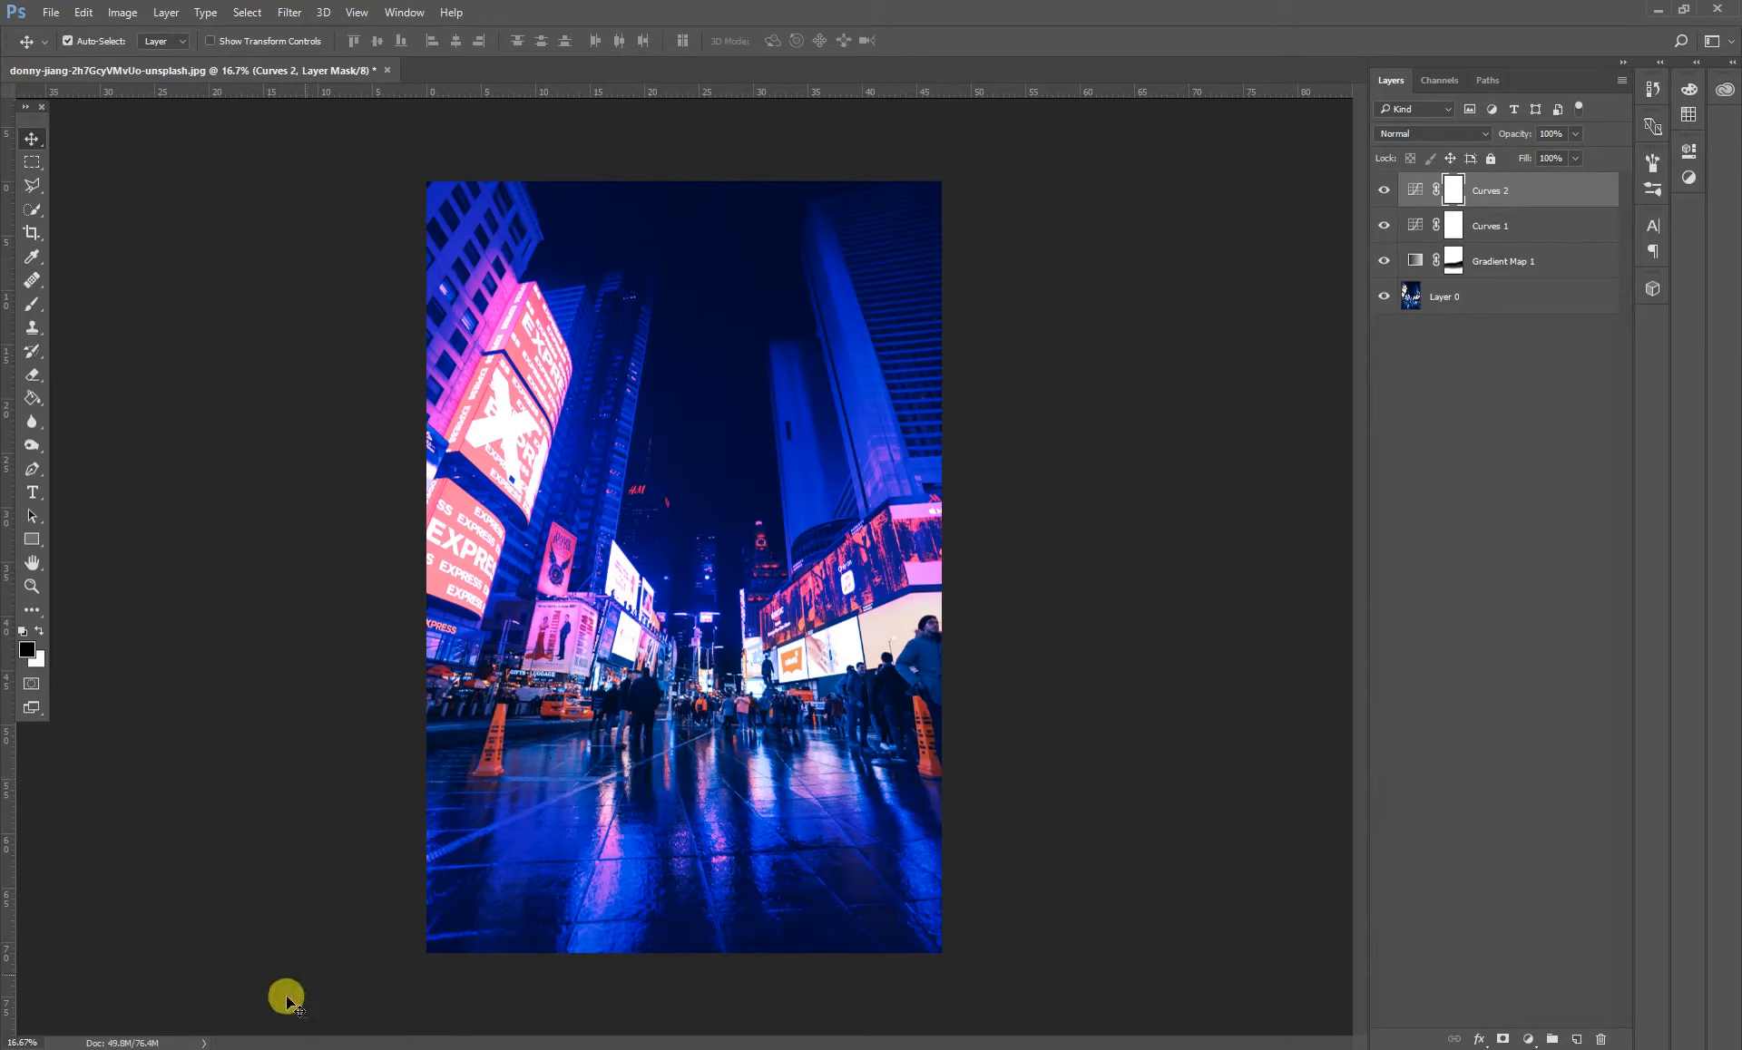
# - Place the rain image "file" from the project folder into the street photo and enlarge it to cover the whole canvas
pyautogui.click(128, 984)
pyautogui.click(312, 210)
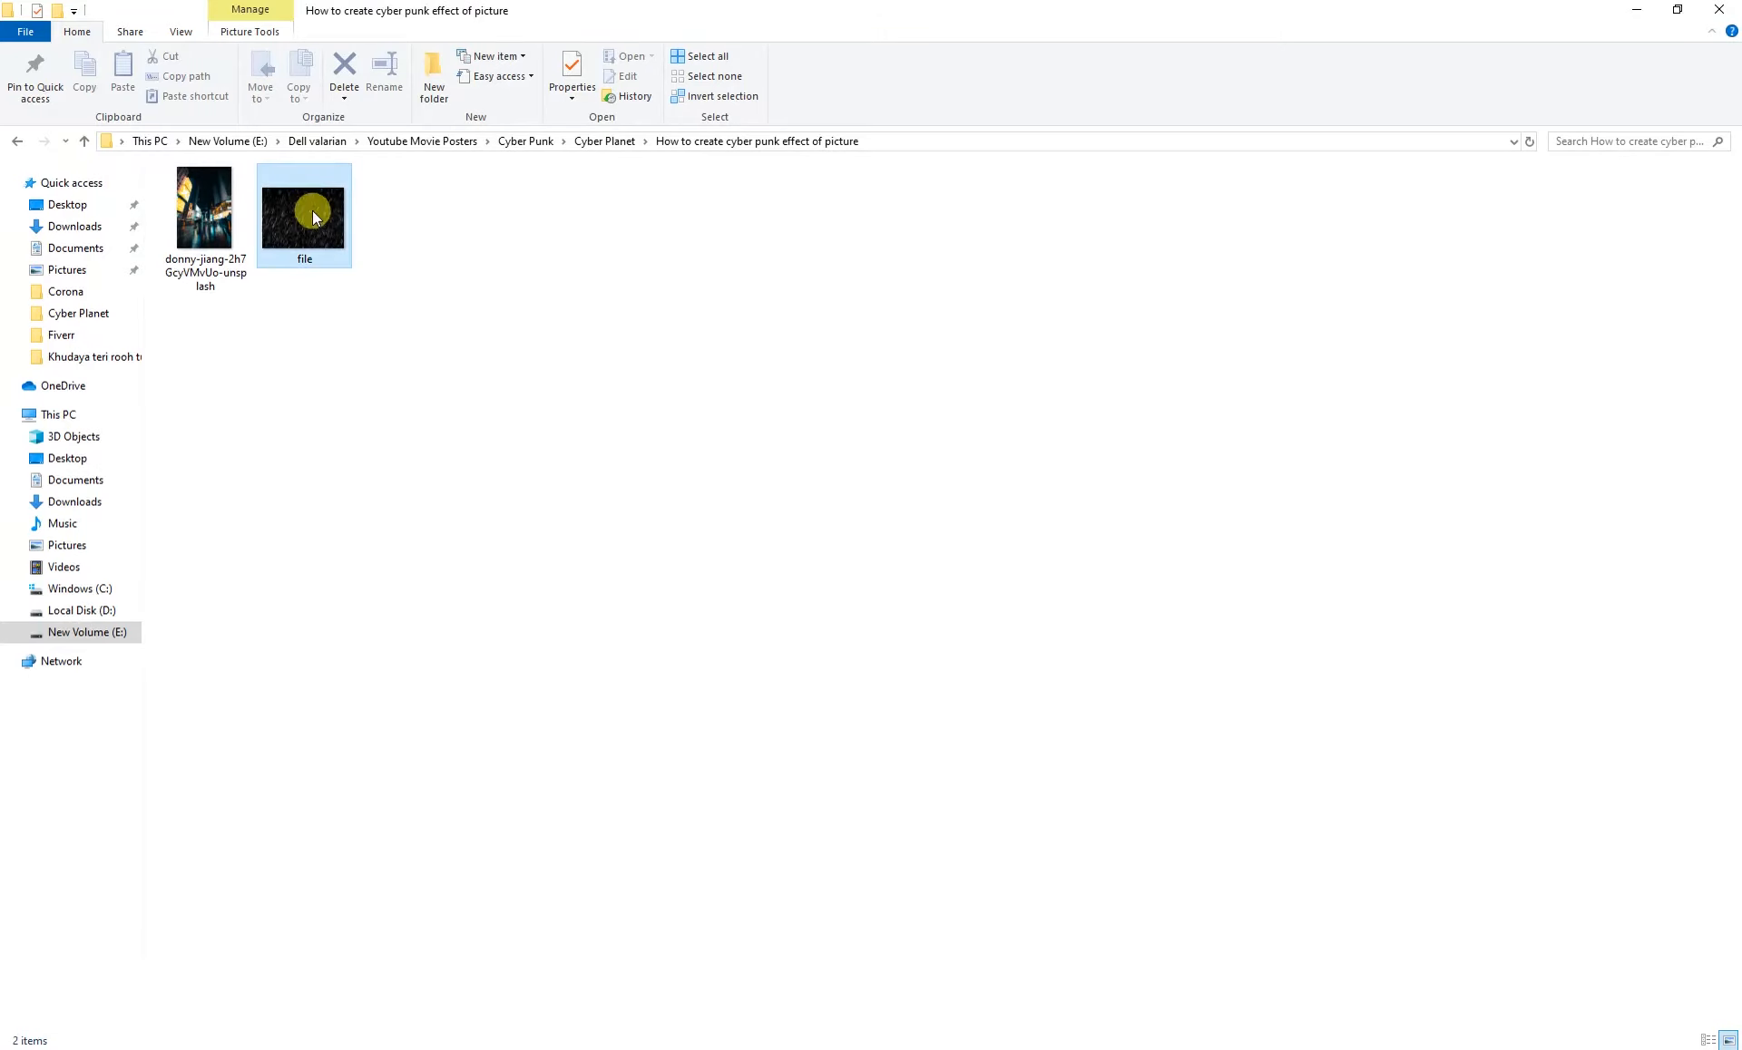
pyautogui.moveTo(382, 318); pyautogui.dragTo(821, 400)
pyautogui.moveTo(750, 612); pyautogui.dragTo(1269, 887)
pyautogui.press('Return')
# - Set the rain layer's blend mode to Screen and its opacity to 20%
pyautogui.click(1415, 136)
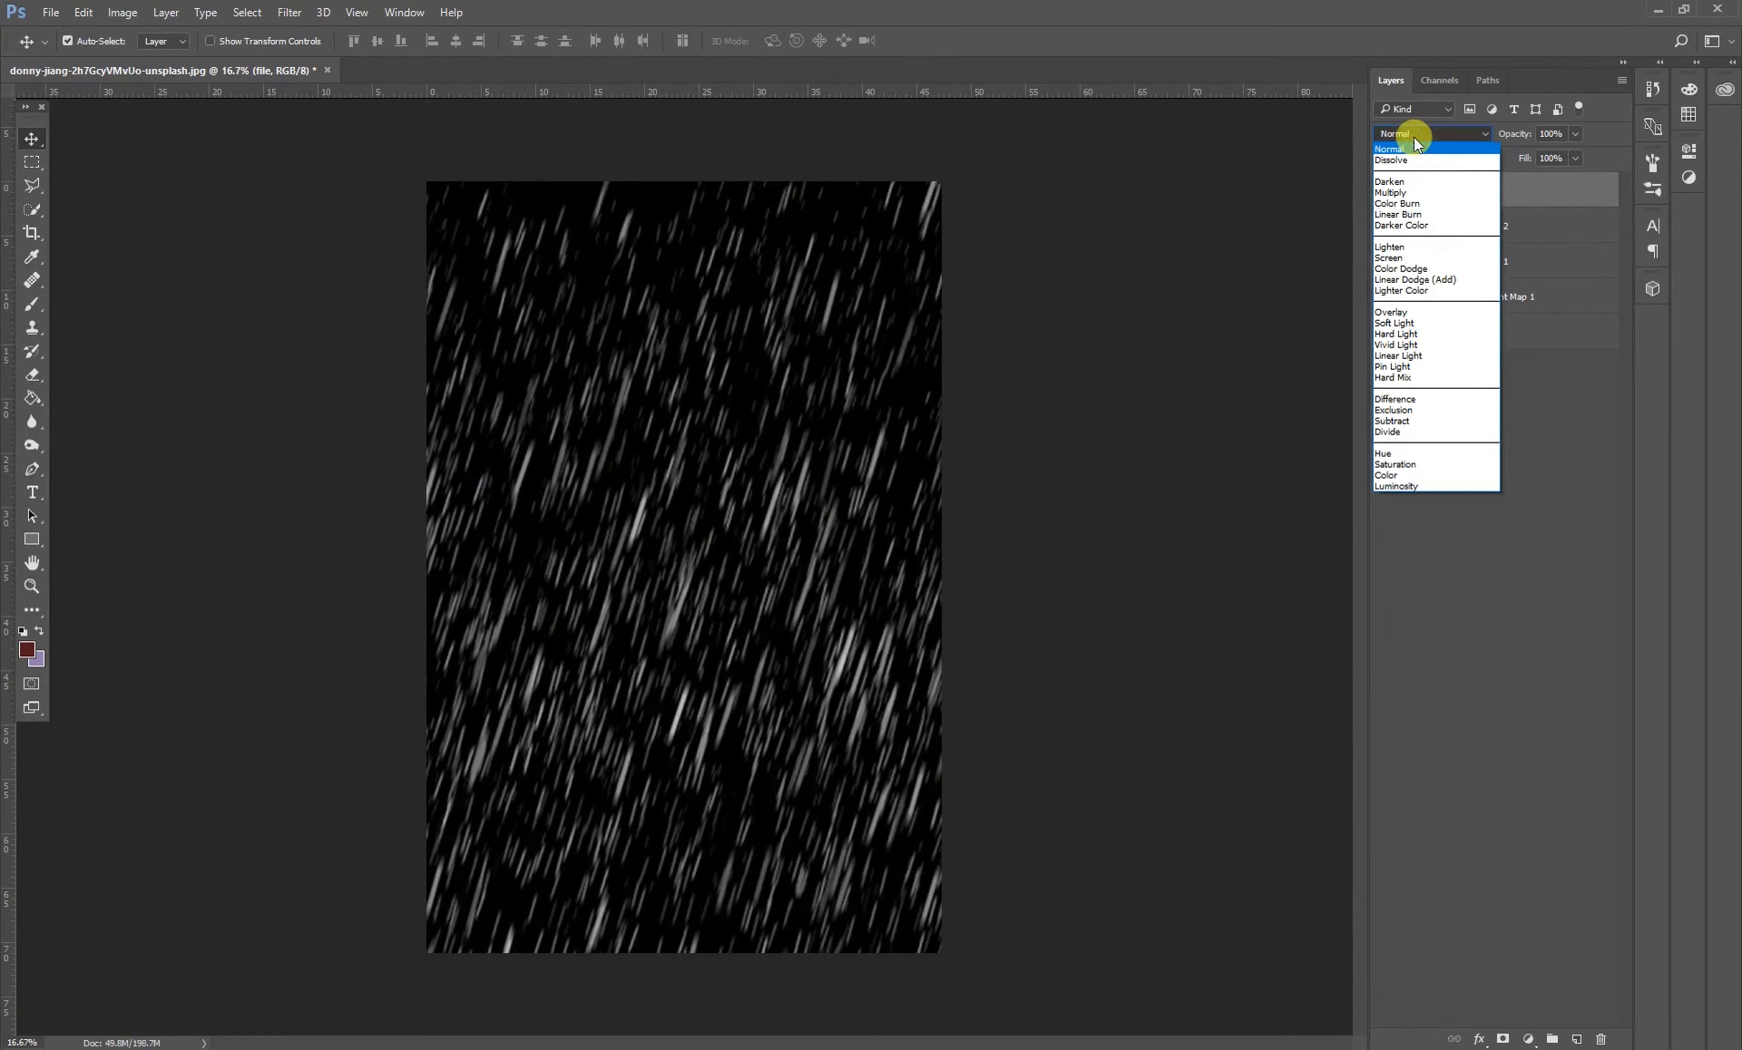
pyautogui.click(1397, 258)
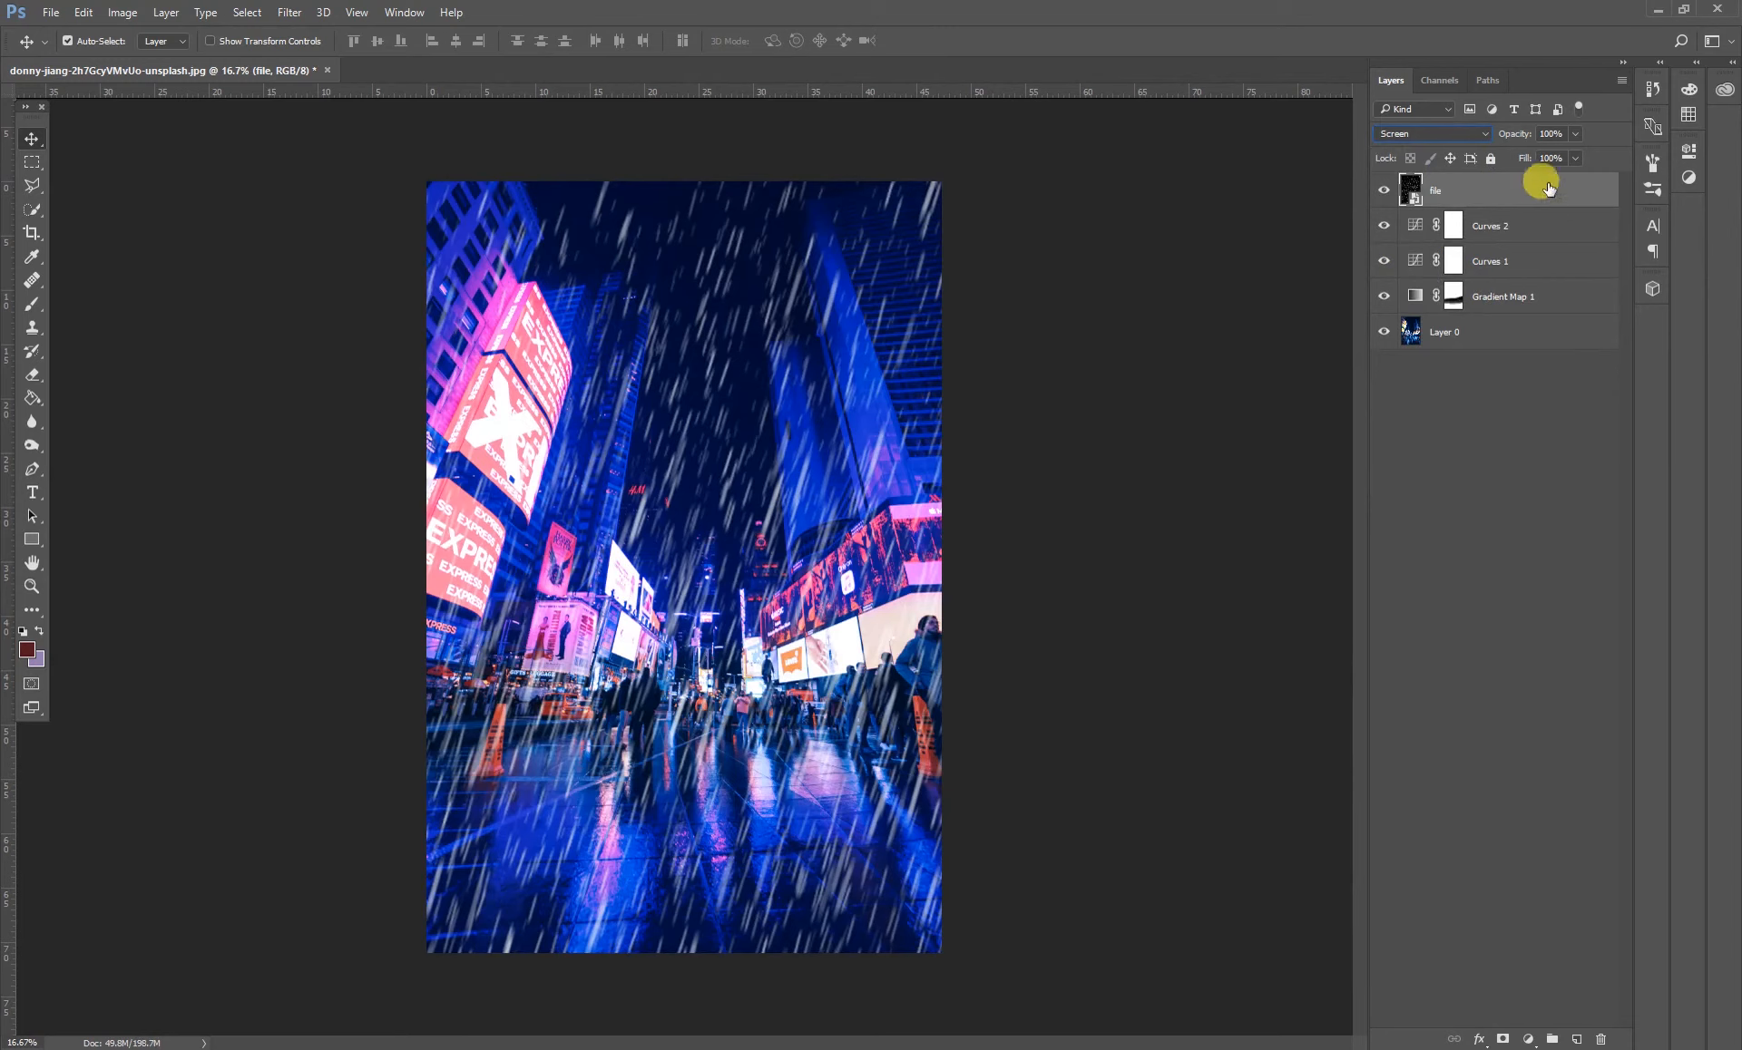
pyautogui.click(1576, 134)
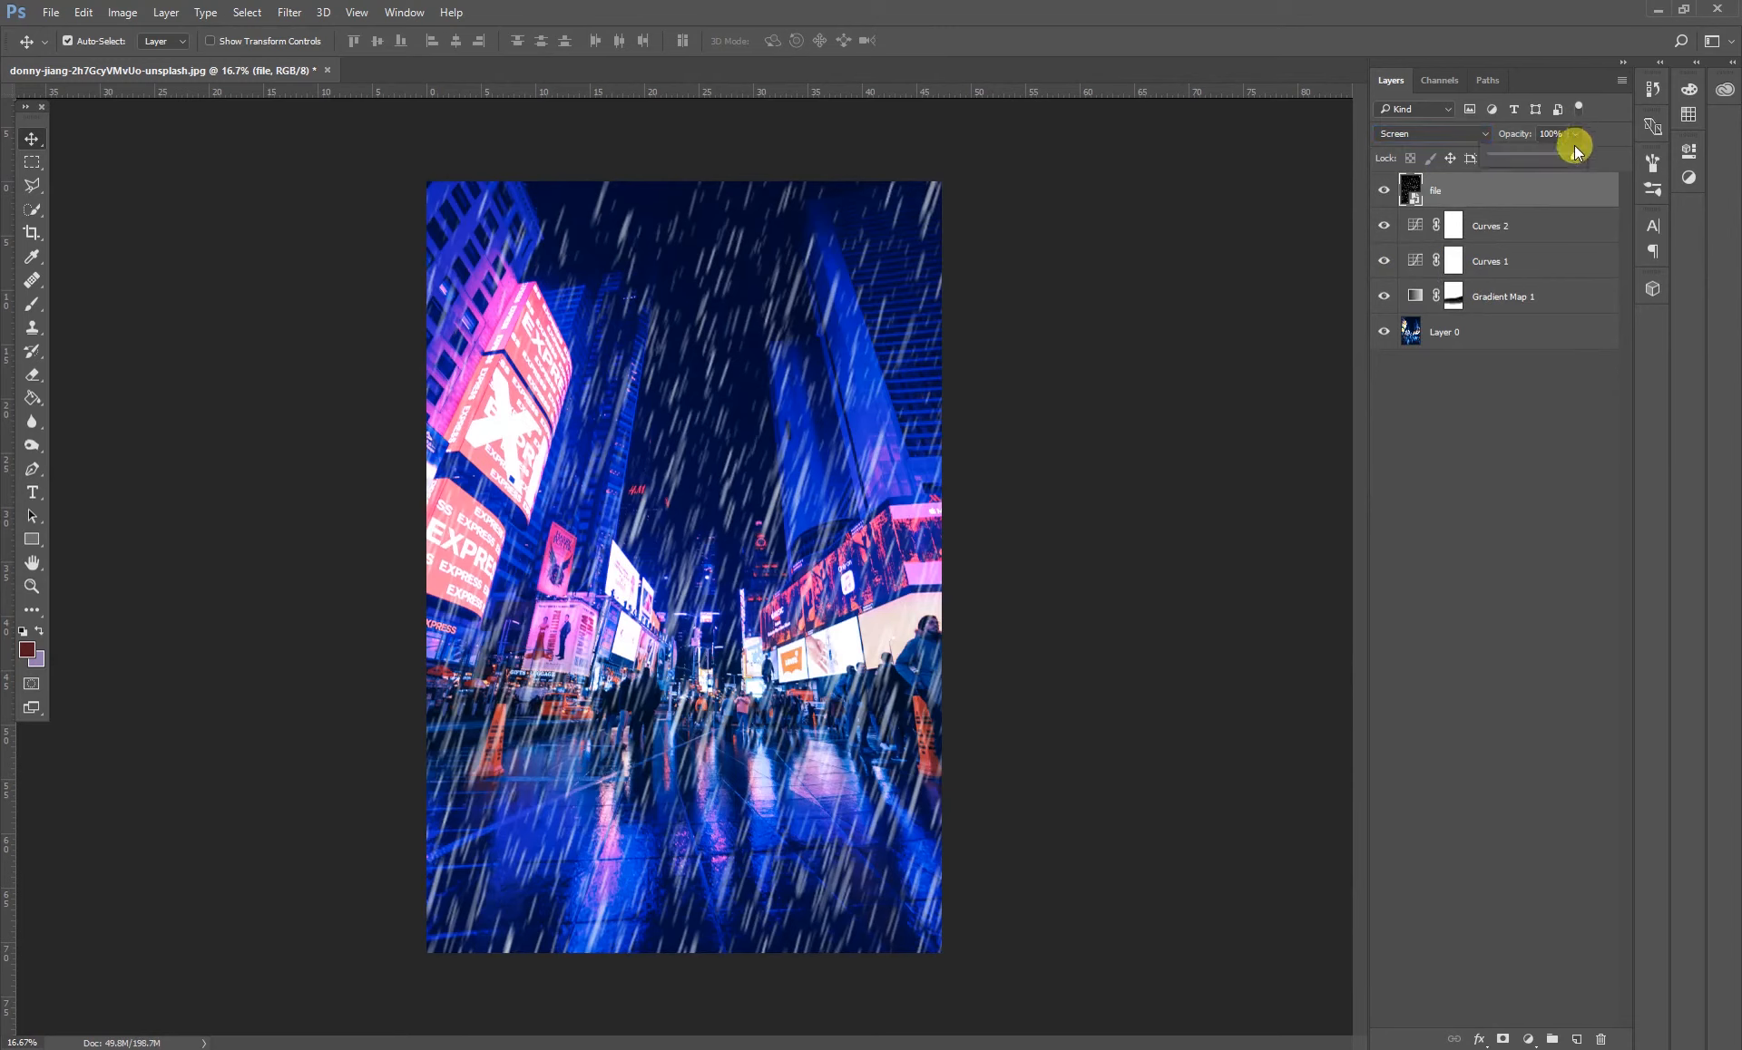
pyautogui.moveTo(1534, 156); pyautogui.dragTo(1510, 156)
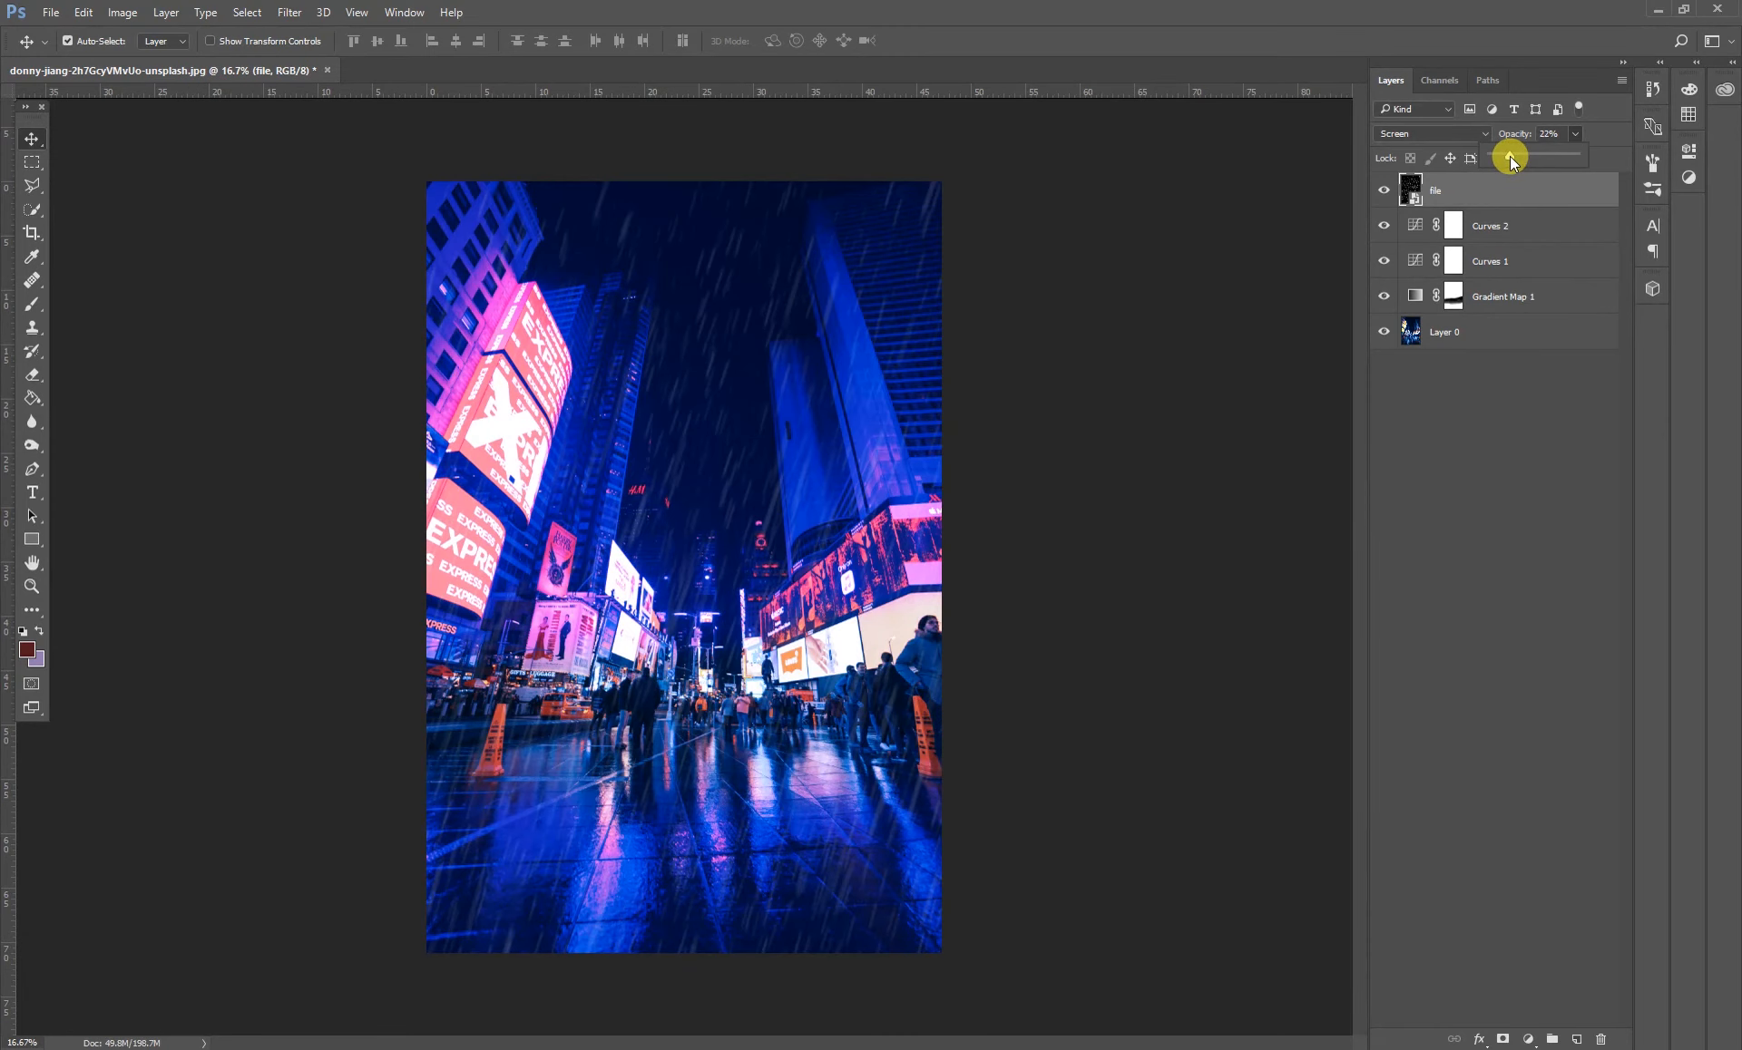
pyautogui.moveTo(1510, 156); pyautogui.dragTo(1501, 156)
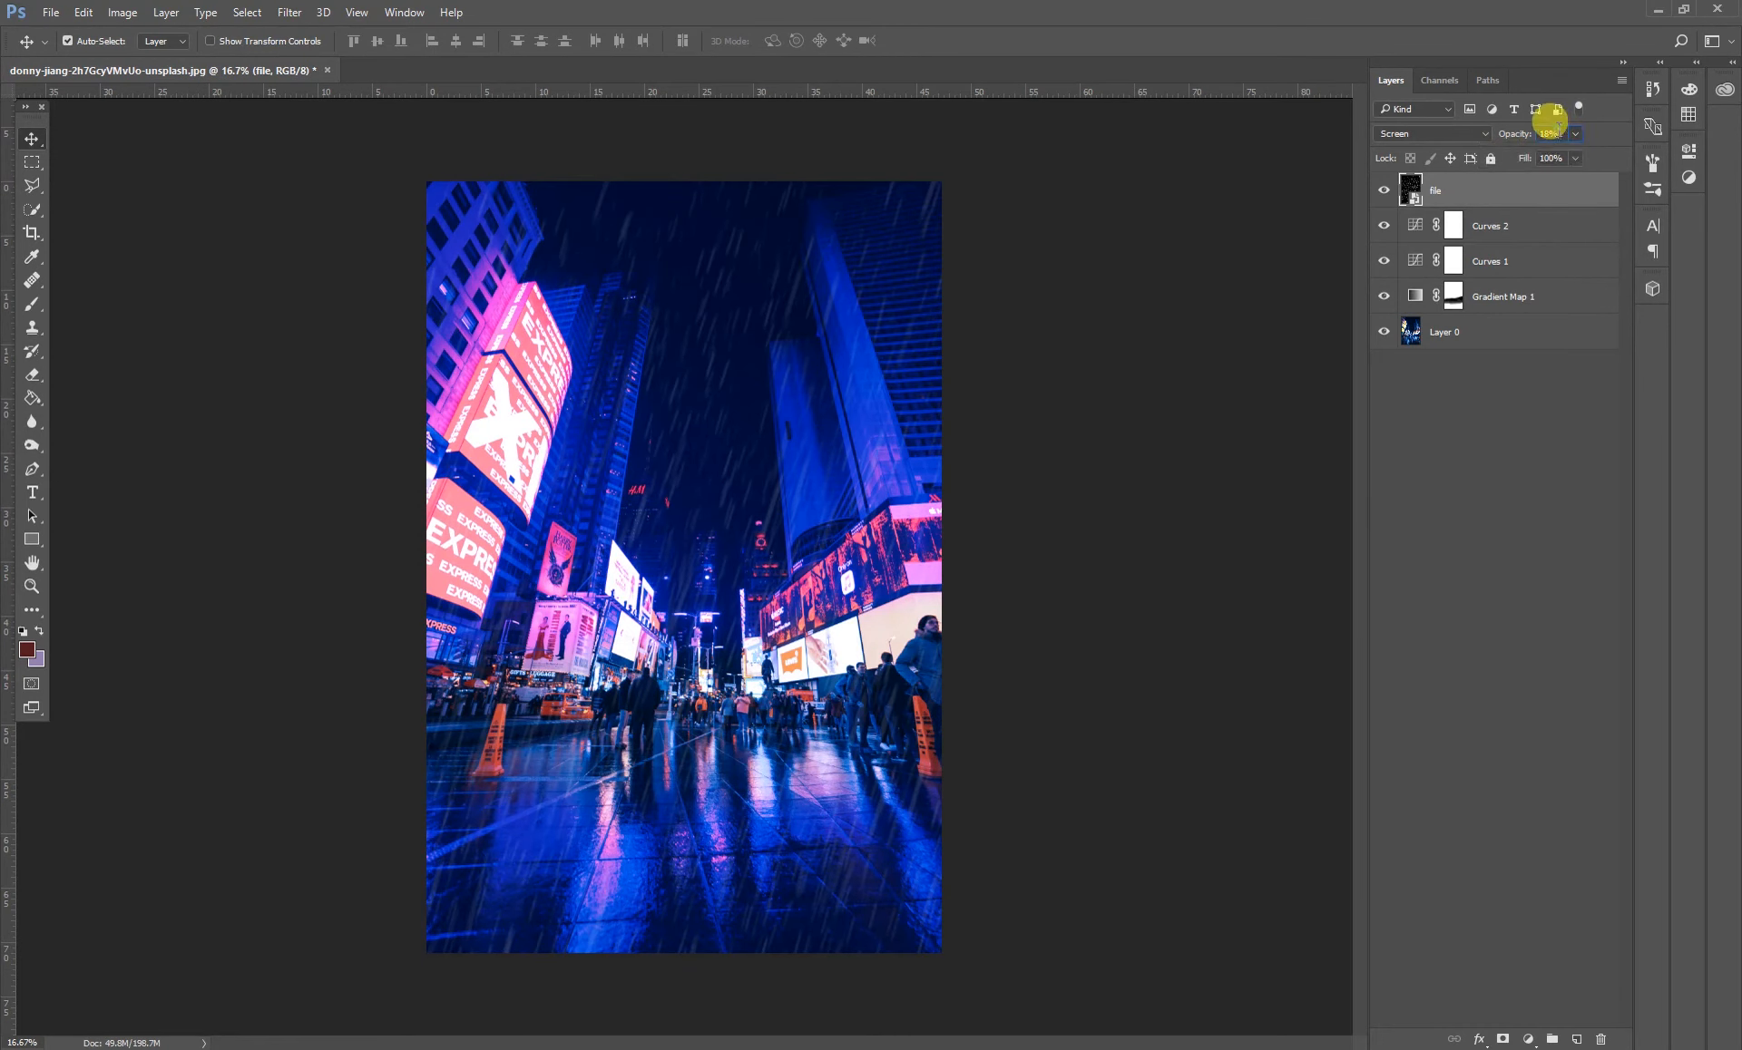
pyautogui.write('20')
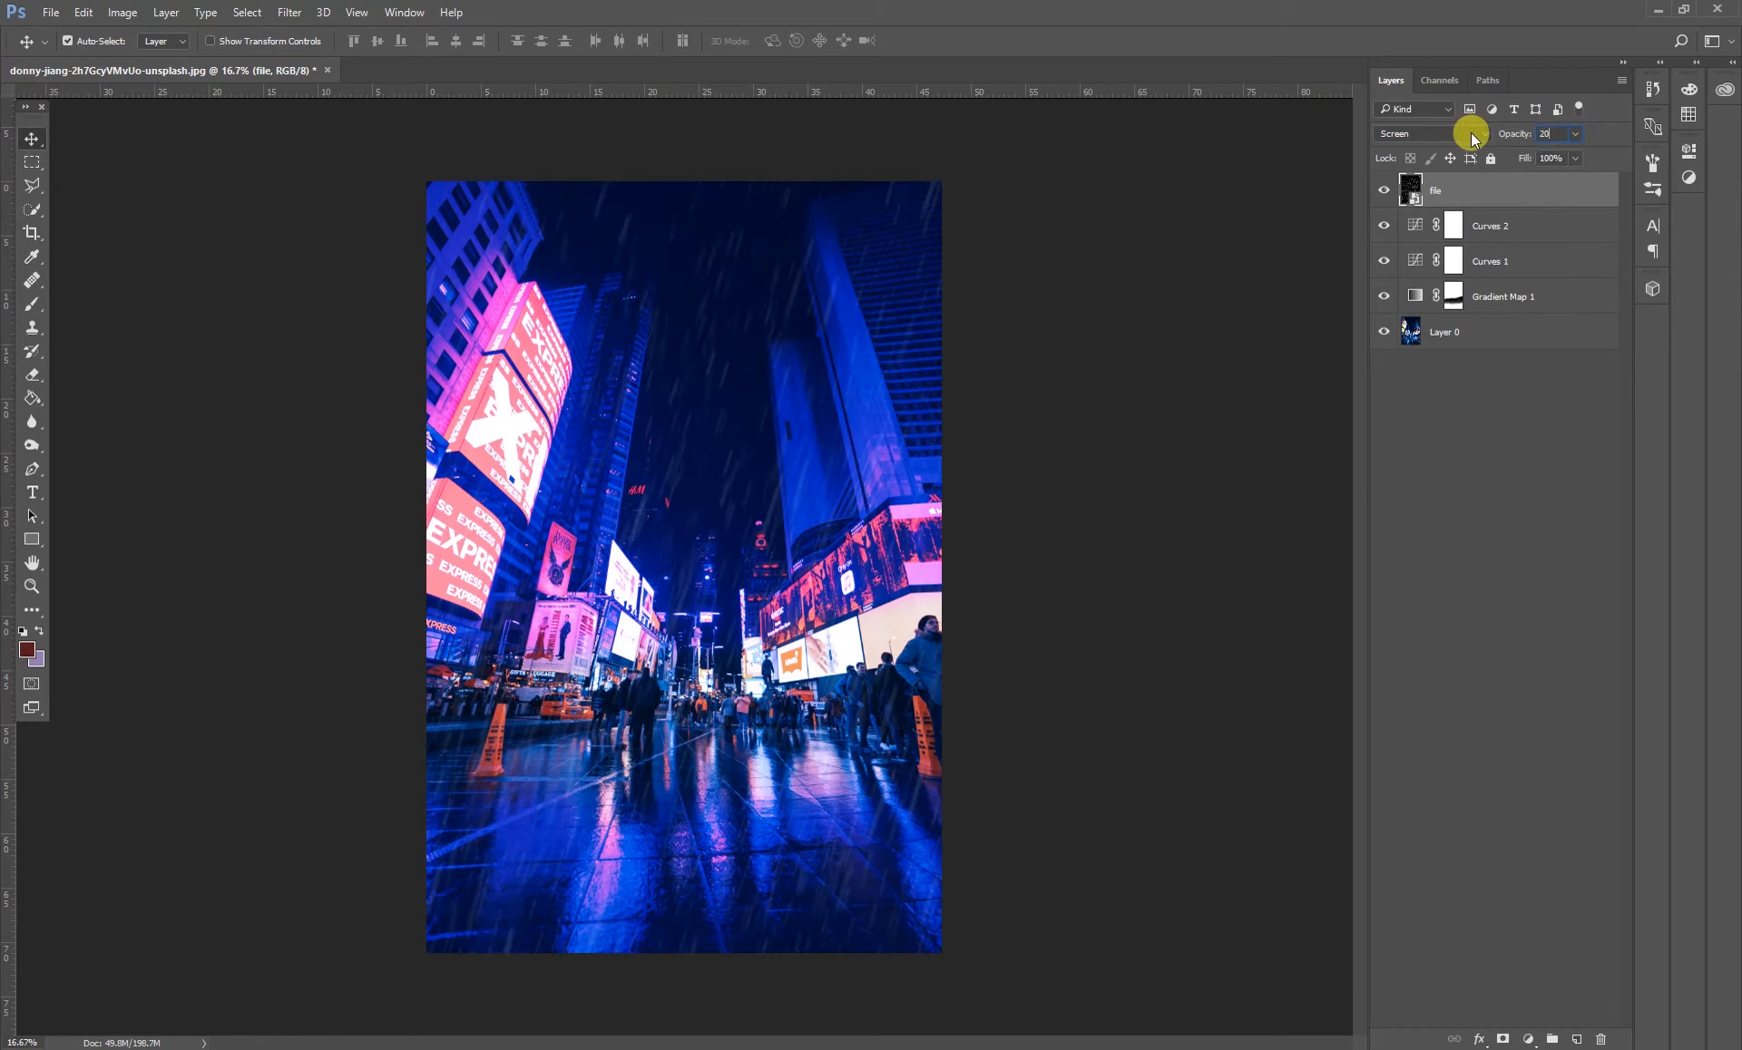
pyautogui.press('Return')
# - Edit the gradient map's gradient and move its magenta colour stop to the 94% location
pyautogui.doubleClick(1412, 296)
pyautogui.click(1577, 210)
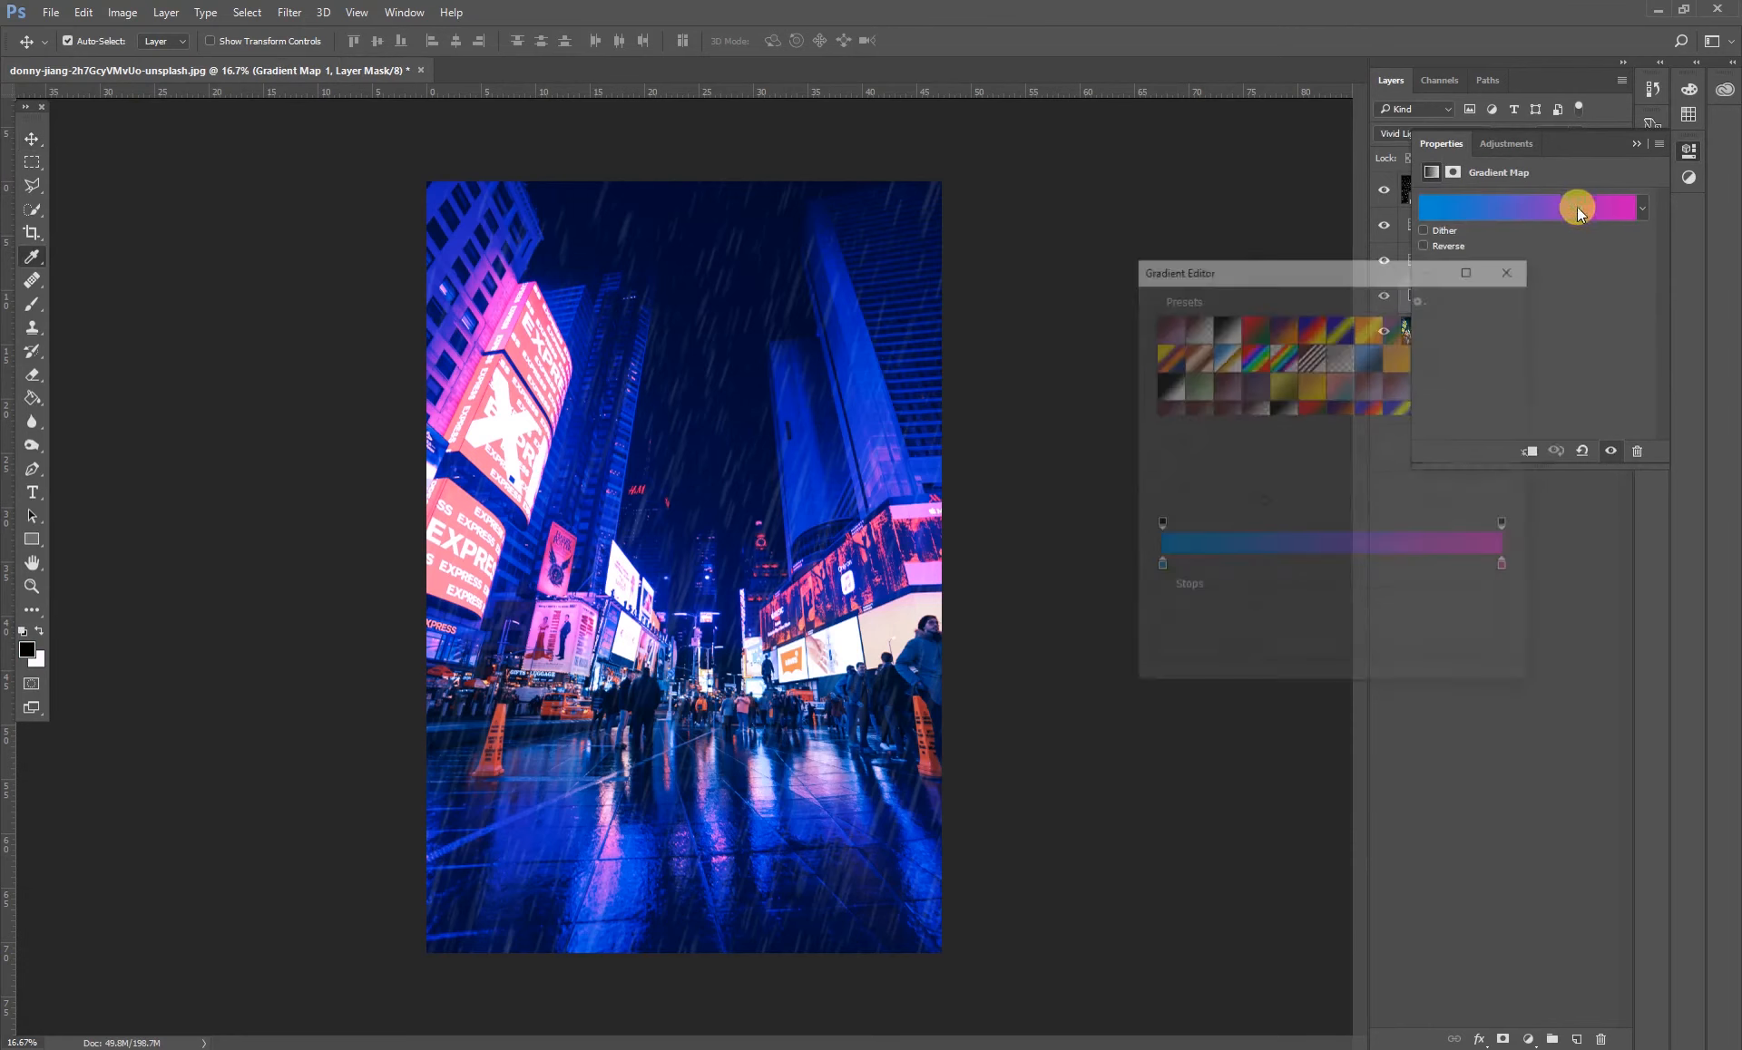
pyautogui.click(1505, 568)
pyautogui.moveTo(1487, 568)
pyautogui.mouseDown()
pyautogui.moveTo(1439, 568)
pyautogui.moveTo(1456, 572)
pyautogui.mouseUp()
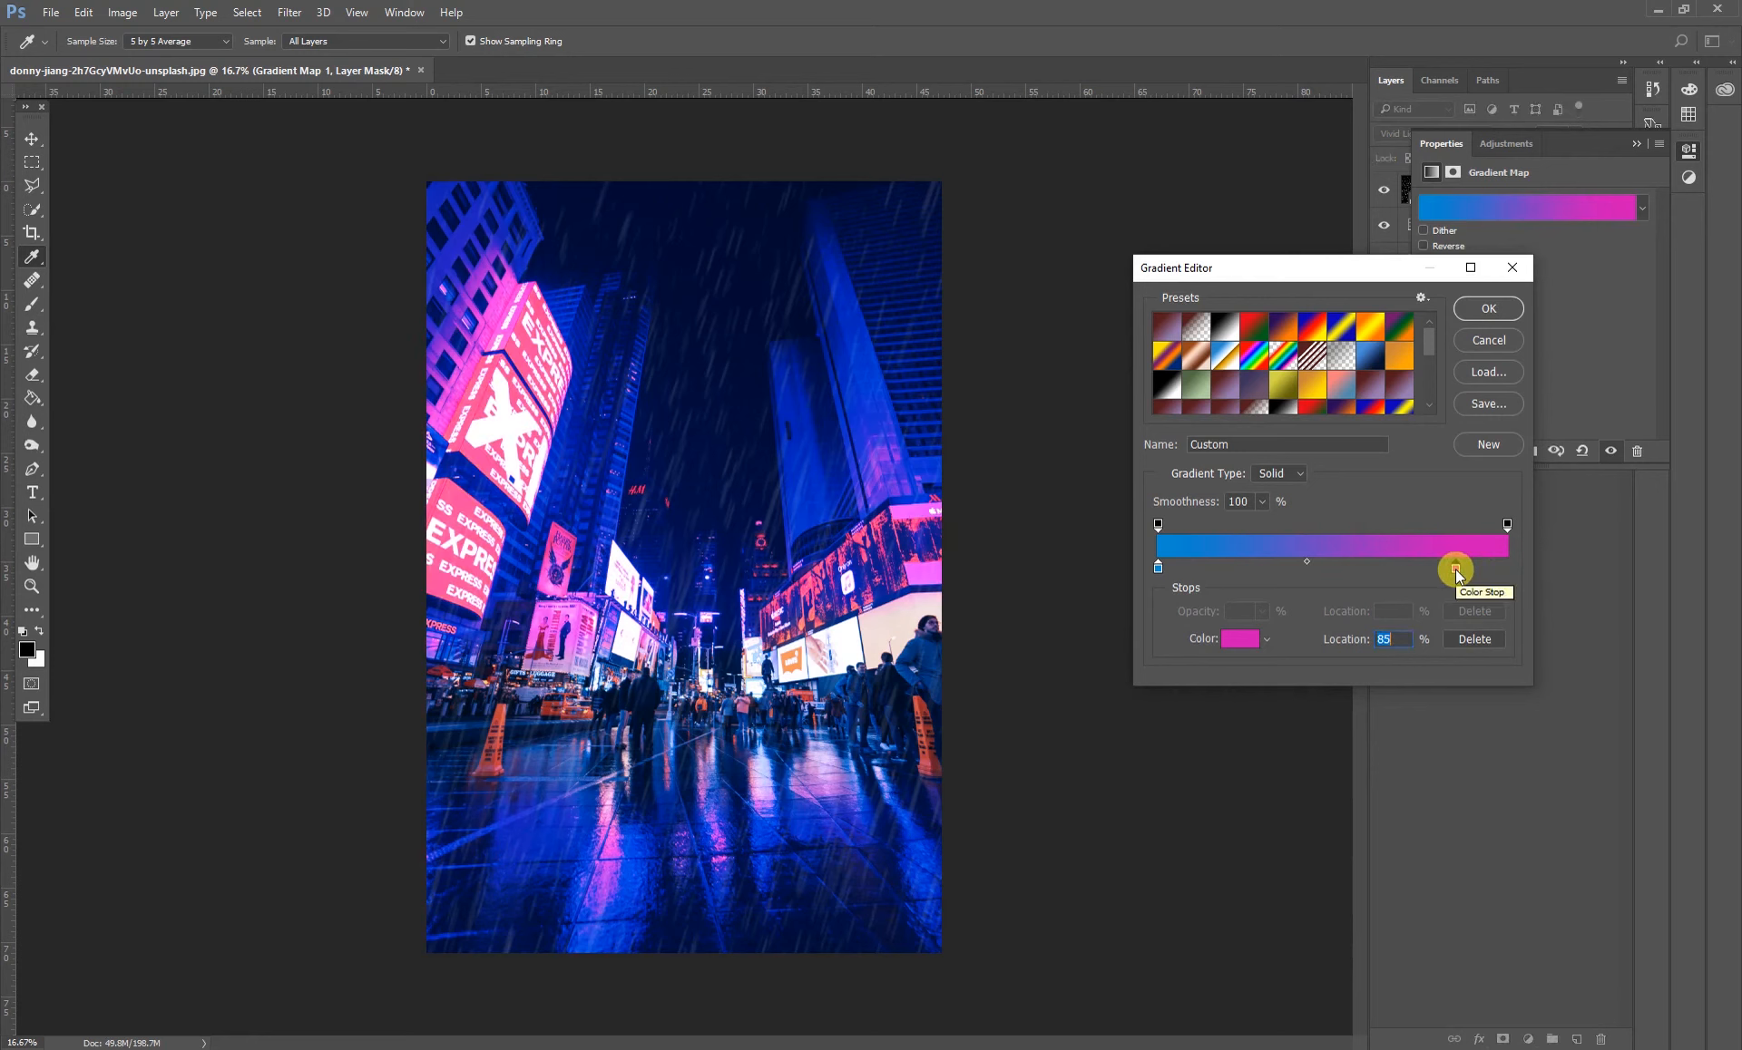
pyautogui.moveTo(1456, 572)
pyautogui.mouseDown()
pyautogui.moveTo(1418, 570)
pyautogui.moveTo(1451, 575)
pyautogui.mouseUp()
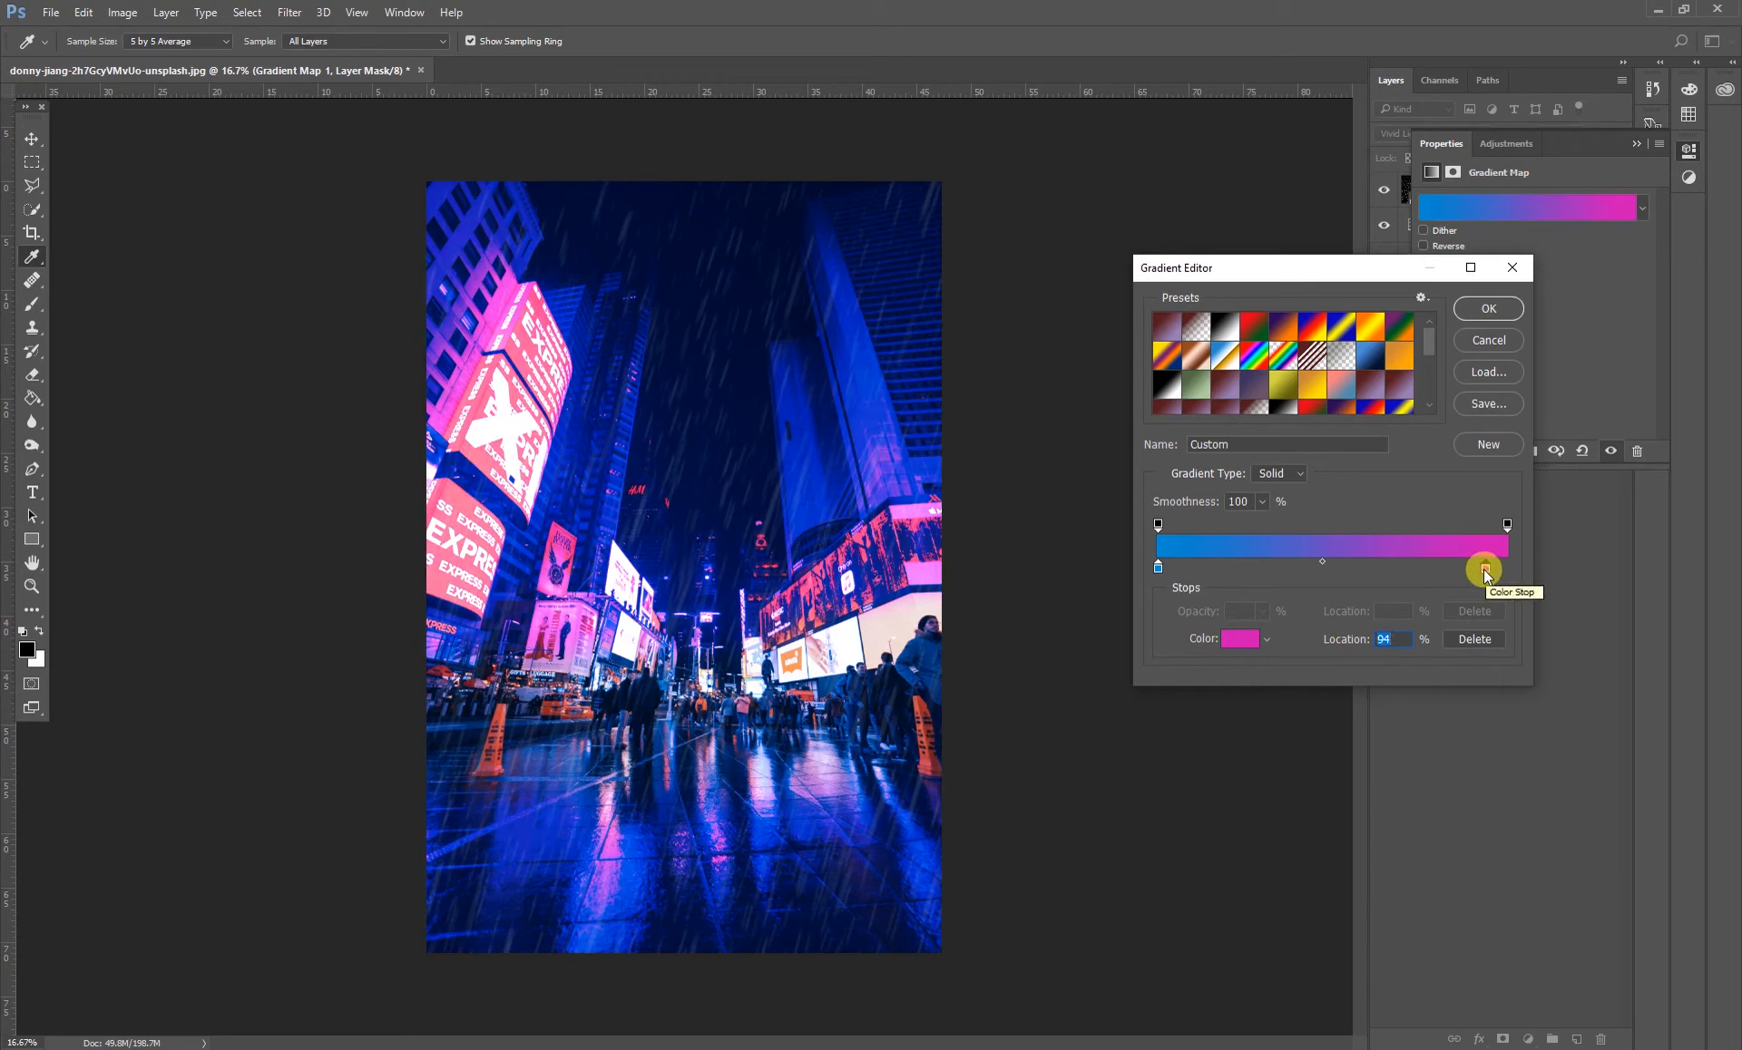
pyautogui.click(1491, 309)
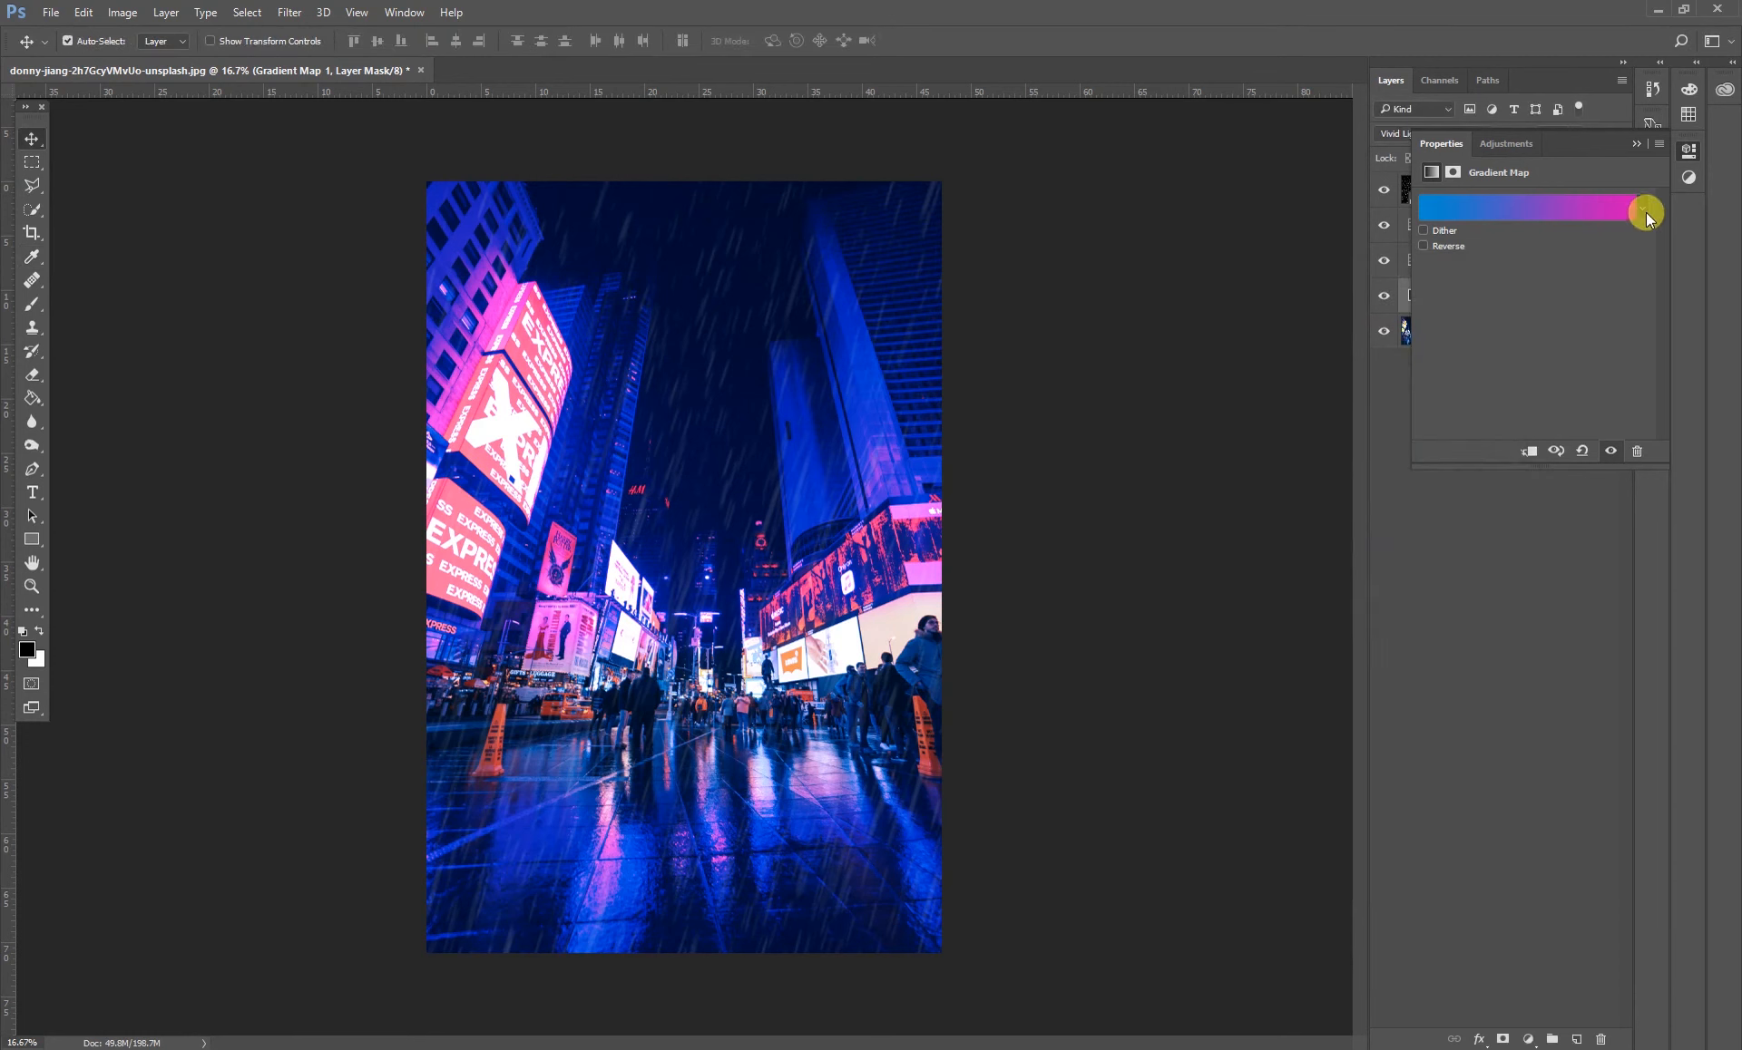
pyautogui.click(1636, 143)
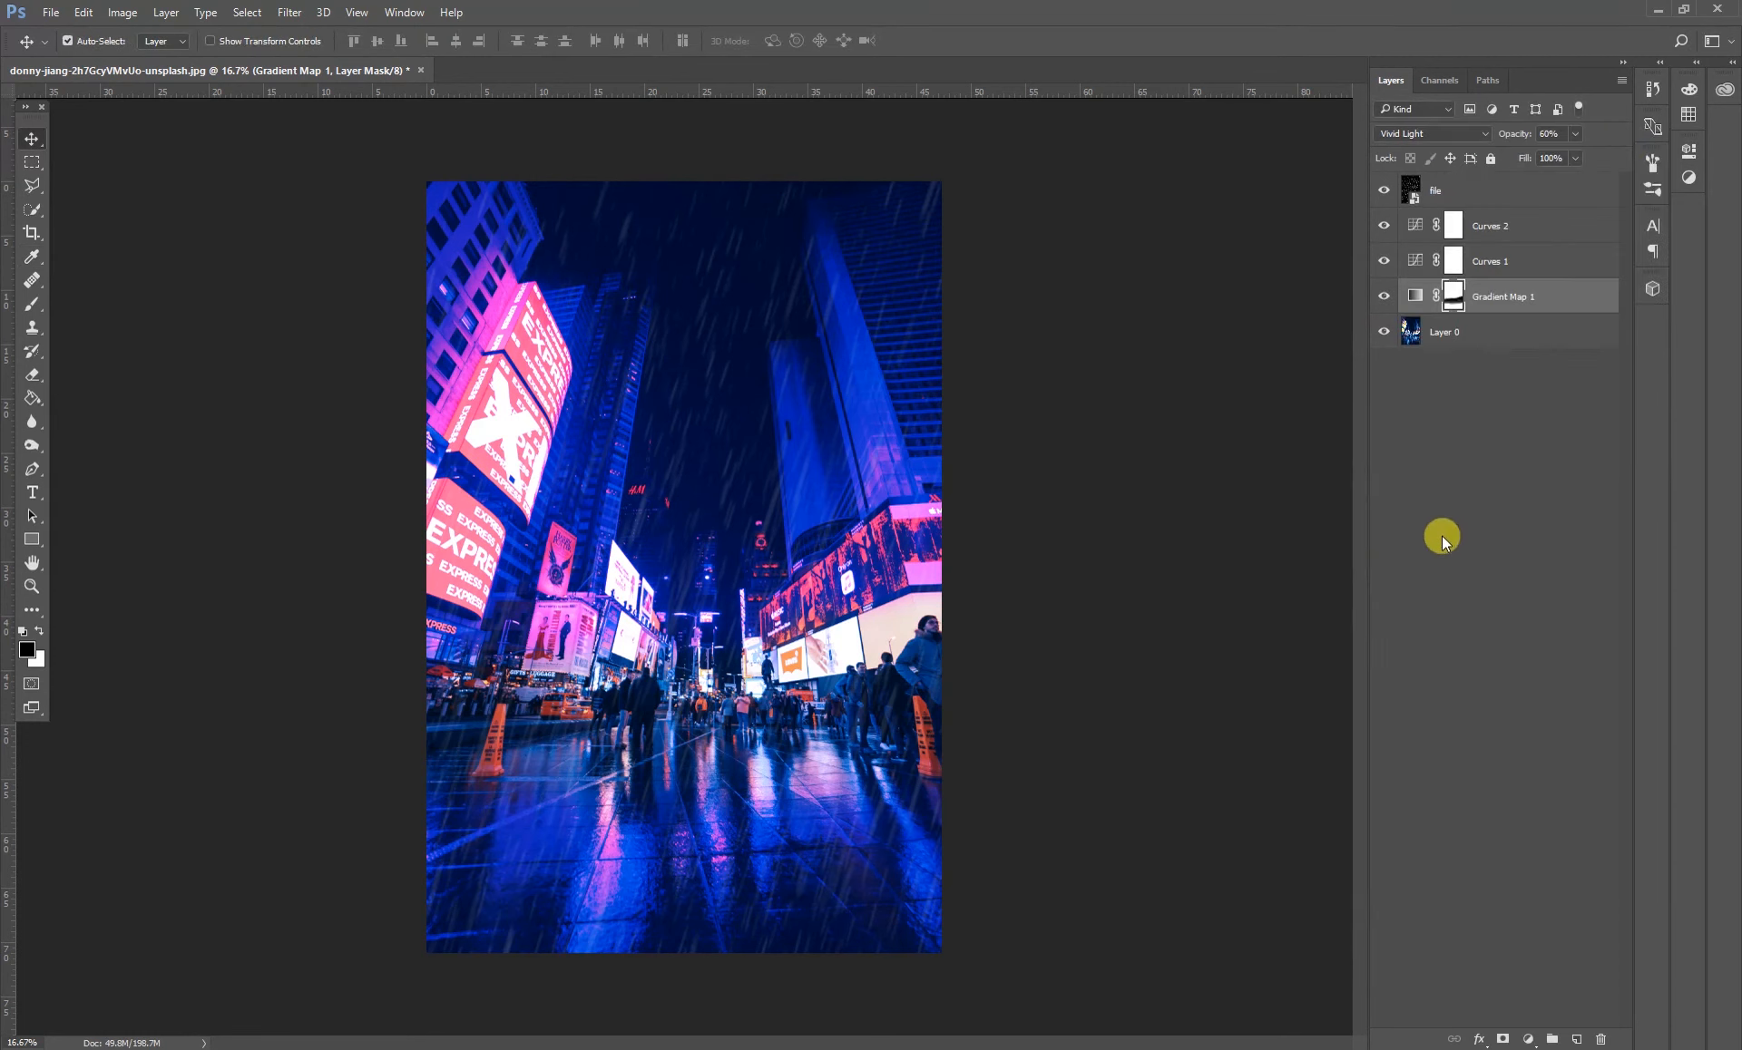